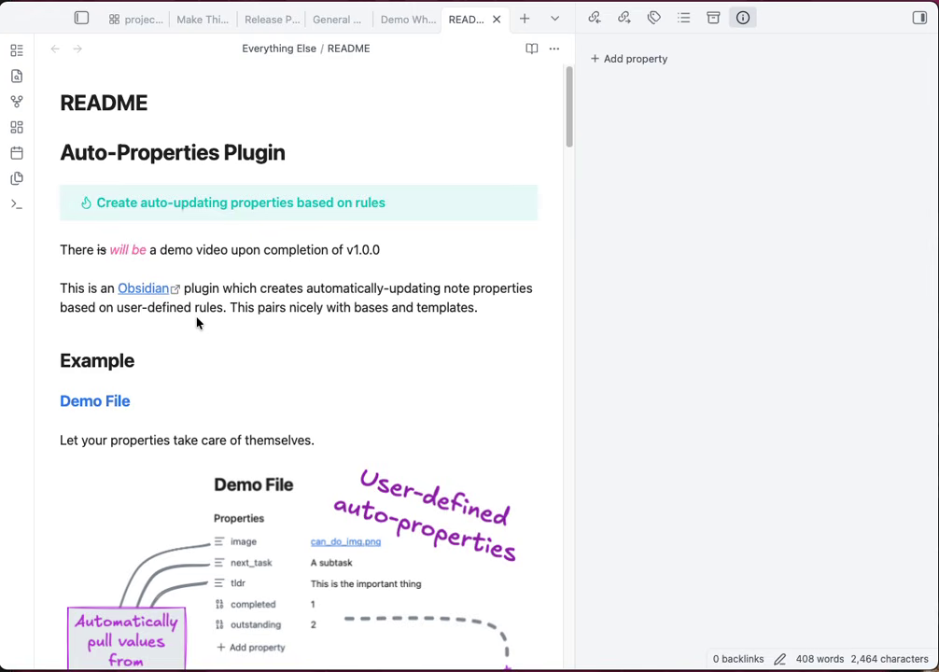
Step: Read the README's Demo File example, which explains how properties are pulled and counted from the note contents
{"action": "scroll", "coordinate": [182, 303], "scroll_direction": "down", "scroll_amount": 5}
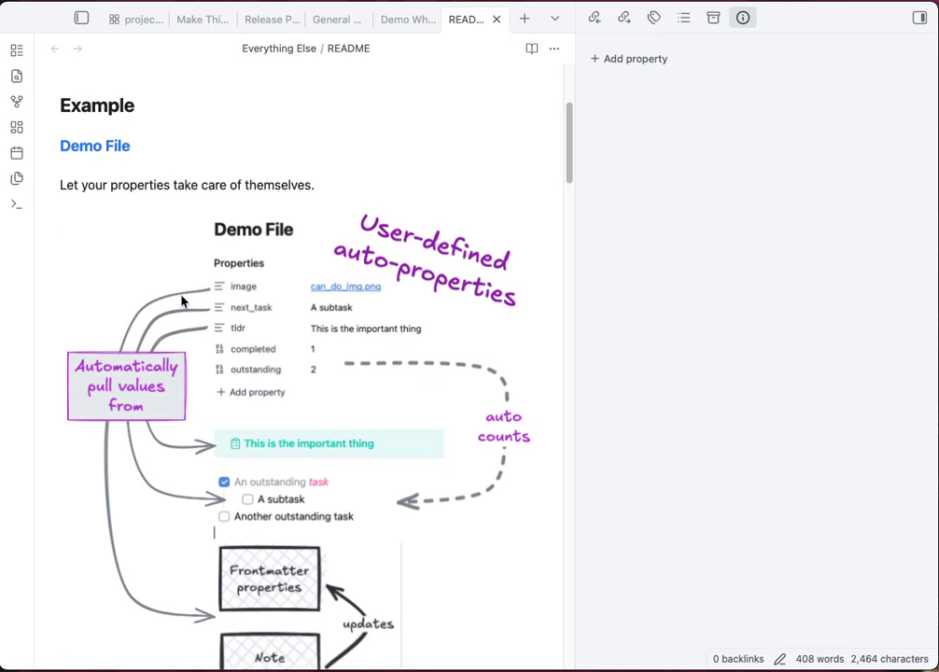
{"action": "scroll", "coordinate": [182, 300], "scroll_direction": "down", "scroll_amount": 1}
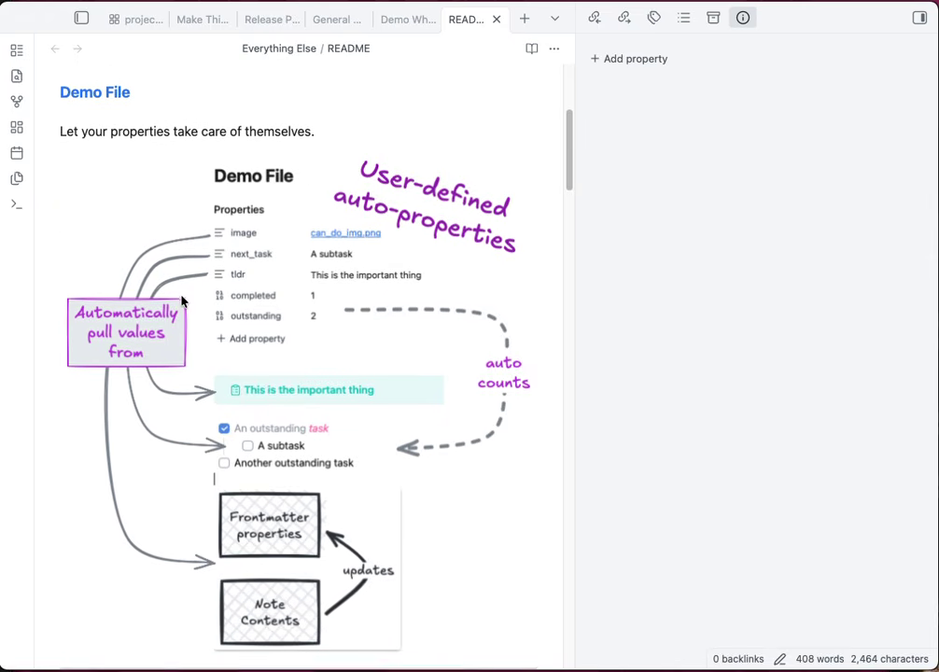
{"action": "scroll", "coordinate": [183, 300], "scroll_direction": "down", "scroll_amount": 4}
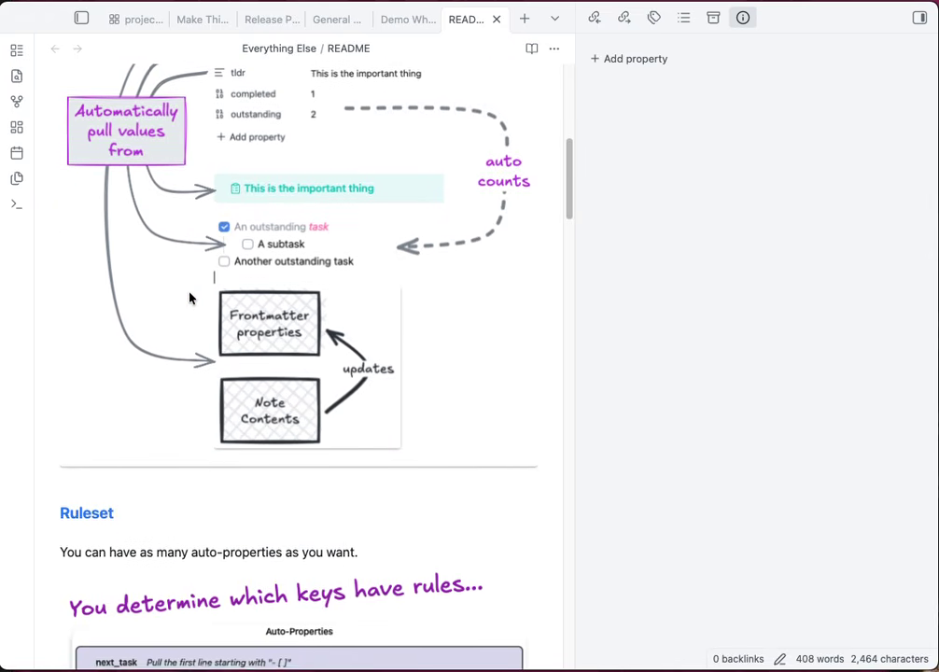
{"action": "scroll", "coordinate": [189, 298], "scroll_direction": "up", "scroll_amount": 6}
{"action": "scroll", "coordinate": [189, 298], "scroll_direction": "down", "scroll_amount": 1}
{"action": "scroll", "coordinate": [189, 297], "scroll_direction": "down", "scroll_amount": 2}
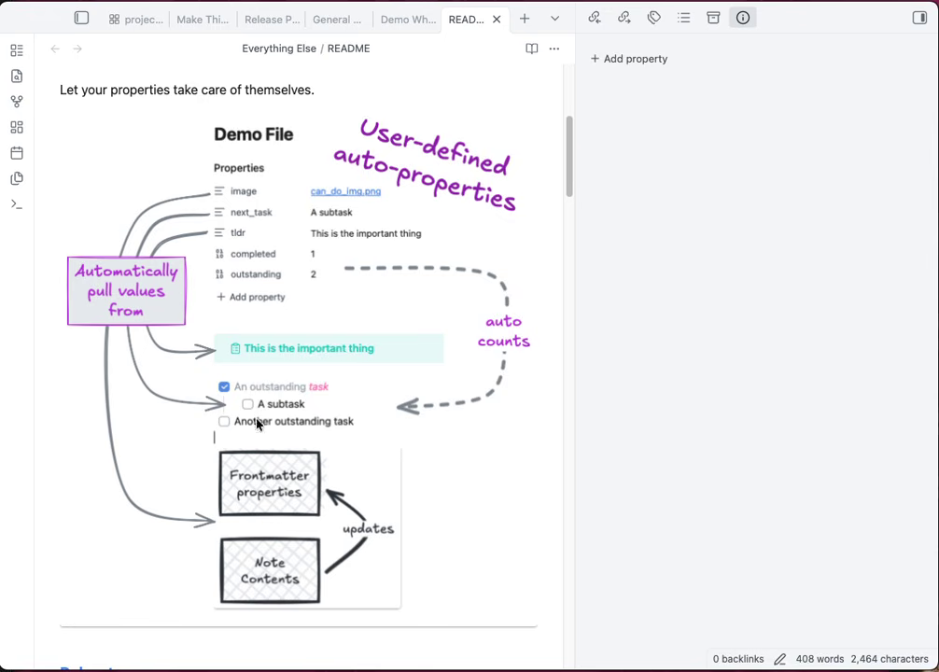
{"action": "scroll", "coordinate": [315, 421], "scroll_direction": "down", "scroll_amount": 1}
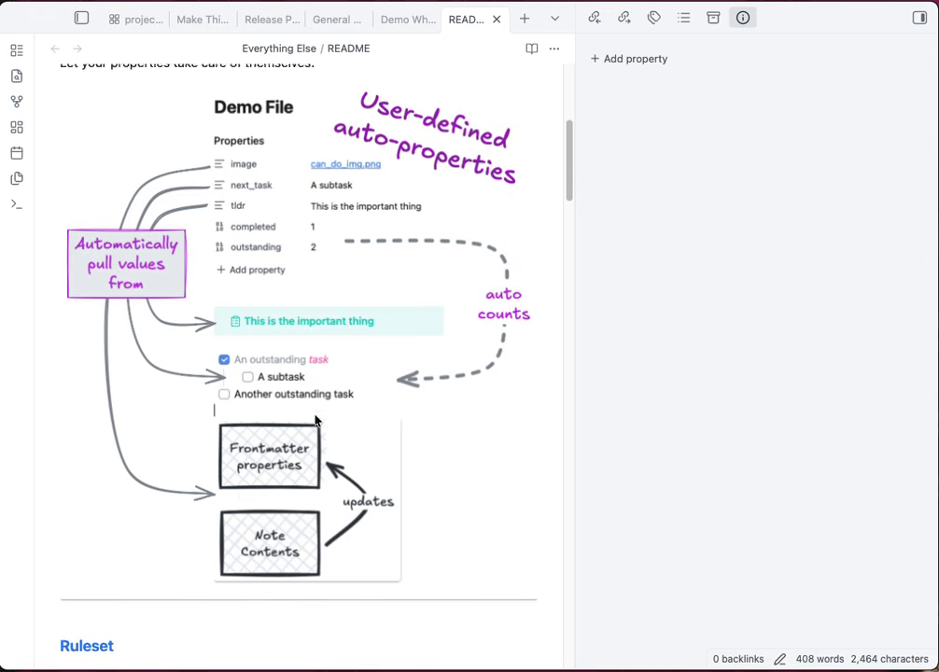
Step: Examine the README's Ruleset, Rule, Overview, Use and Design Considerations sections
{"action": "scroll", "coordinate": [316, 421], "scroll_direction": "down", "scroll_amount": 10}
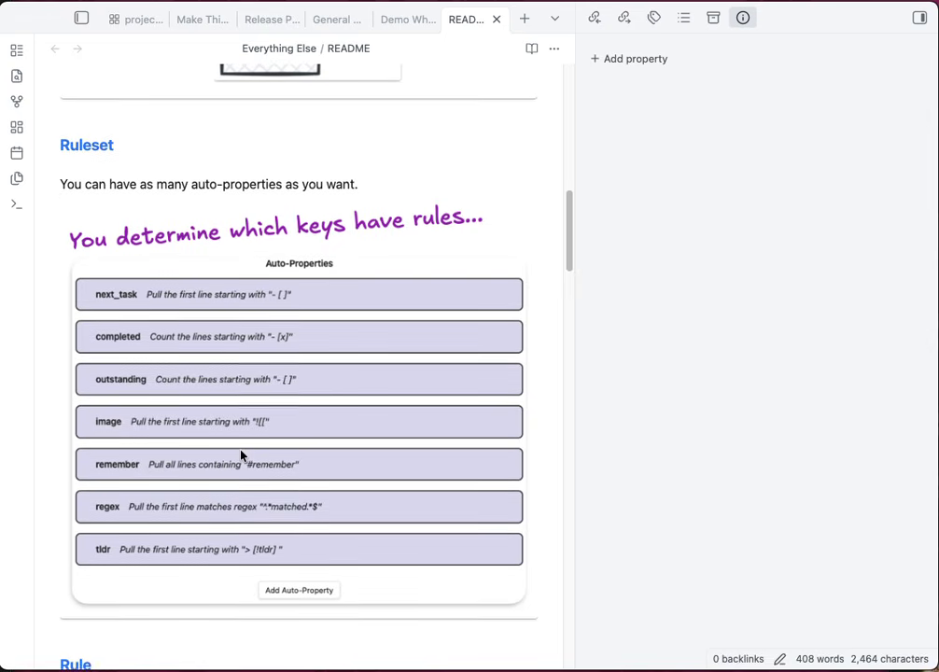
{"action": "scroll", "coordinate": [270, 346], "scroll_direction": "down", "scroll_amount": 9}
{"action": "scroll", "coordinate": [284, 336], "scroll_direction": "down", "scroll_amount": 3}
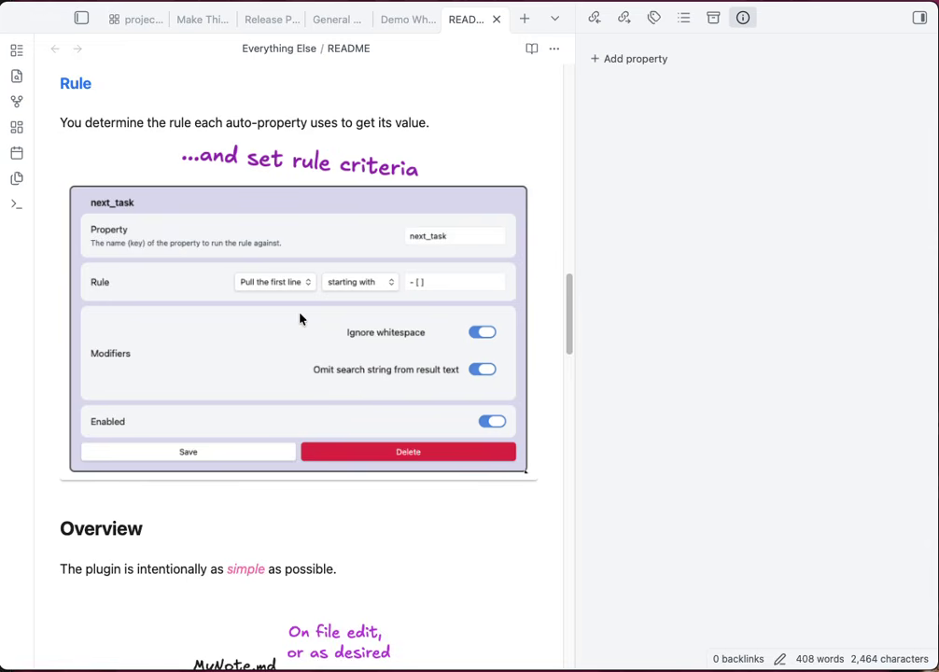
{"action": "scroll", "coordinate": [270, 420], "scroll_direction": "down", "scroll_amount": 6}
{"action": "scroll", "coordinate": [280, 375], "scroll_direction": "down", "scroll_amount": 2}
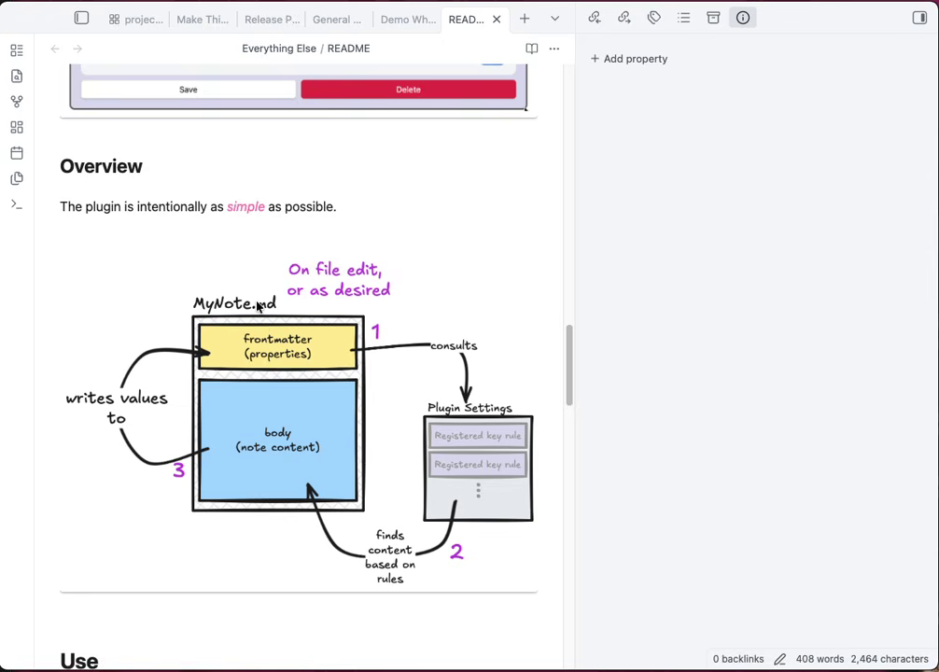
{"action": "scroll", "coordinate": [256, 308], "scroll_direction": "down", "scroll_amount": 5}
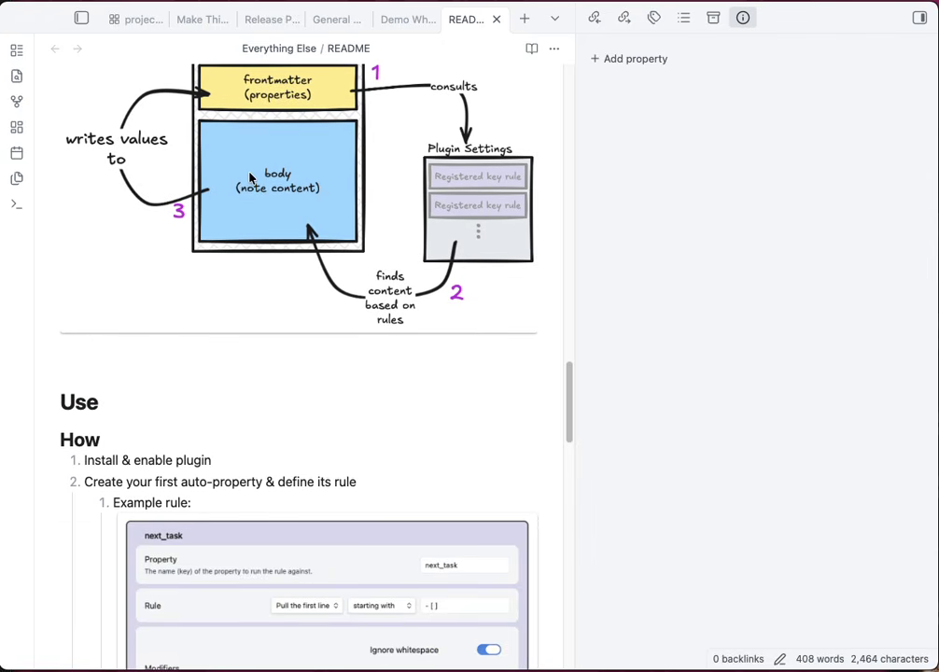
{"action": "scroll", "coordinate": [300, 402], "scroll_direction": "down", "scroll_amount": 15}
{"action": "scroll", "coordinate": [288, 316], "scroll_direction": "down", "scroll_amount": 10}
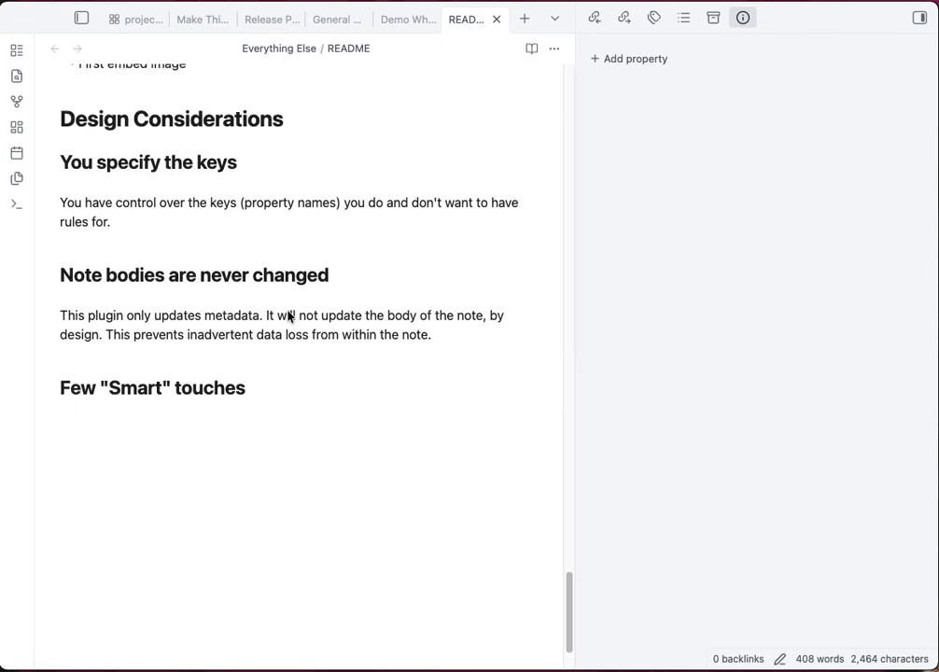
{"action": "scroll", "coordinate": [288, 316], "scroll_direction": "up", "scroll_amount": 20}
{"action": "scroll", "coordinate": [289, 317], "scroll_direction": "up", "scroll_amount": 6}
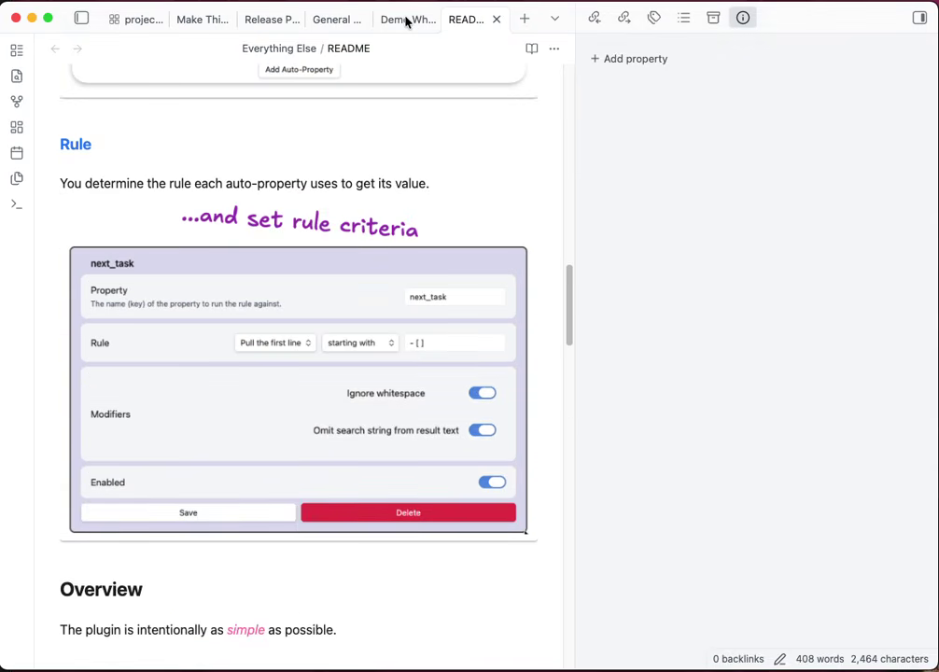
Step: Open the Make This Video note from the projects_base cards and review its properties, tasks and embedded image
{"action": "left_click", "coordinate": [134, 25]}
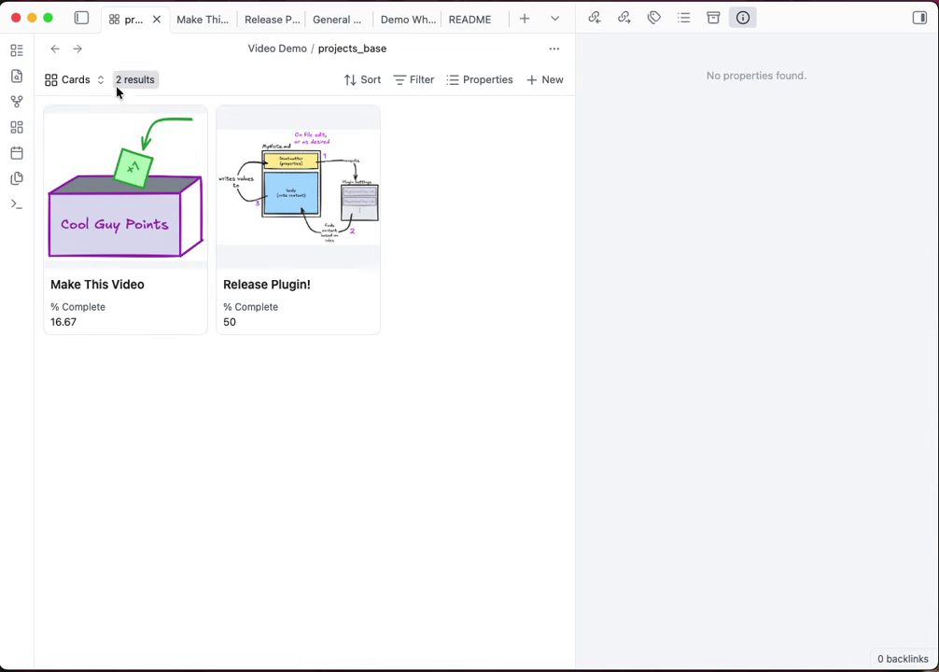
{"action": "left_click", "coordinate": [151, 238]}
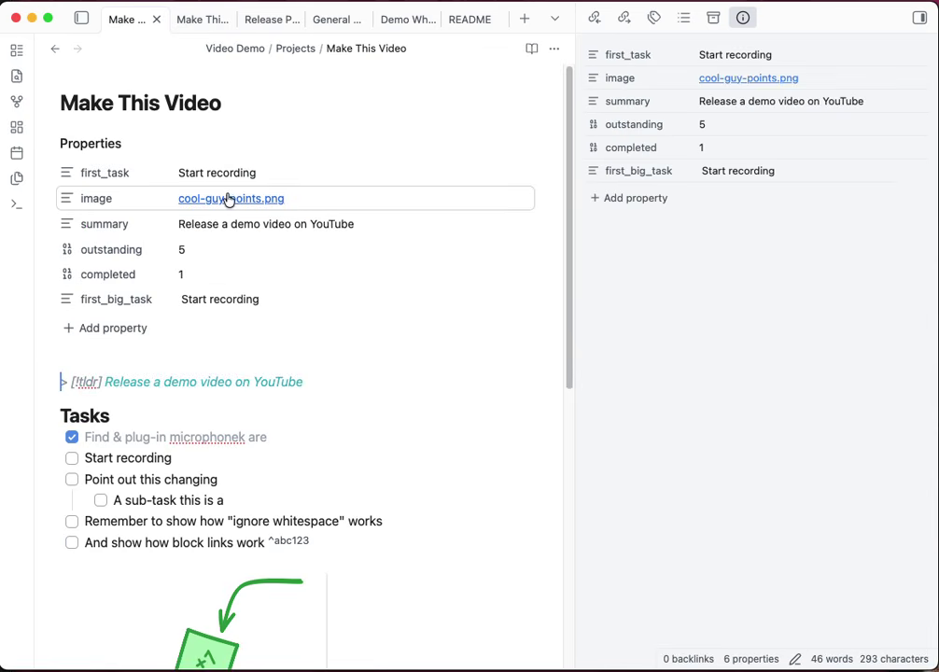
{"action": "scroll", "coordinate": [247, 410], "scroll_direction": "down", "scroll_amount": 5}
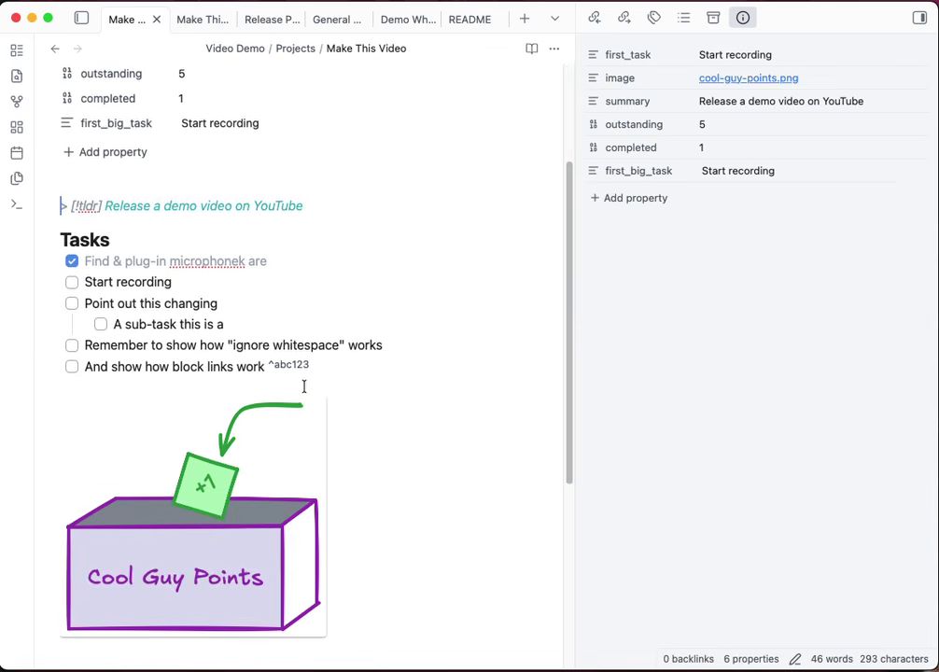
{"action": "scroll", "coordinate": [216, 317], "scroll_direction": "up", "scroll_amount": 2}
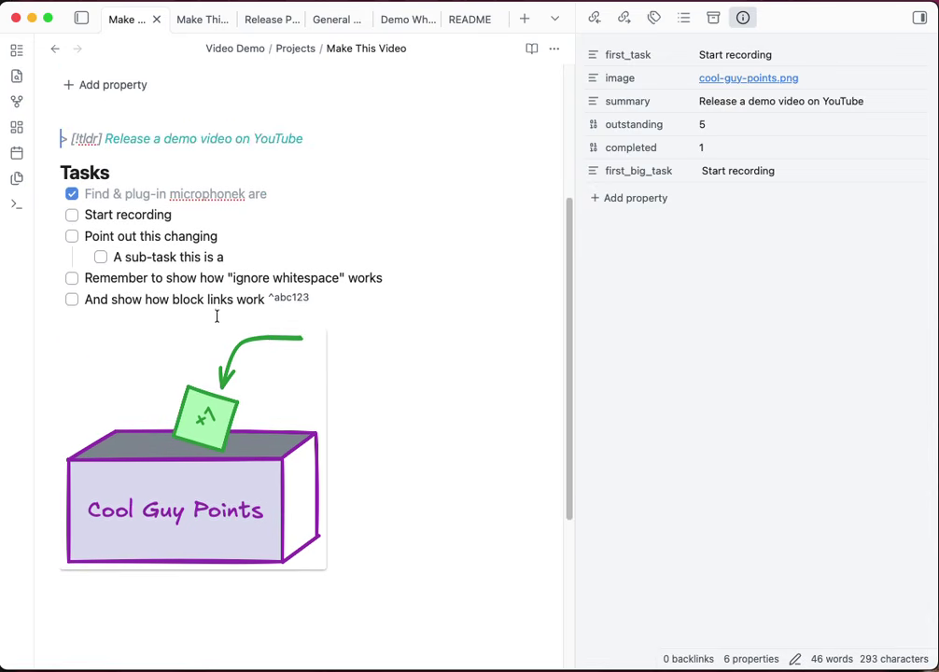
{"action": "scroll", "coordinate": [306, 285], "scroll_direction": "up", "scroll_amount": 4}
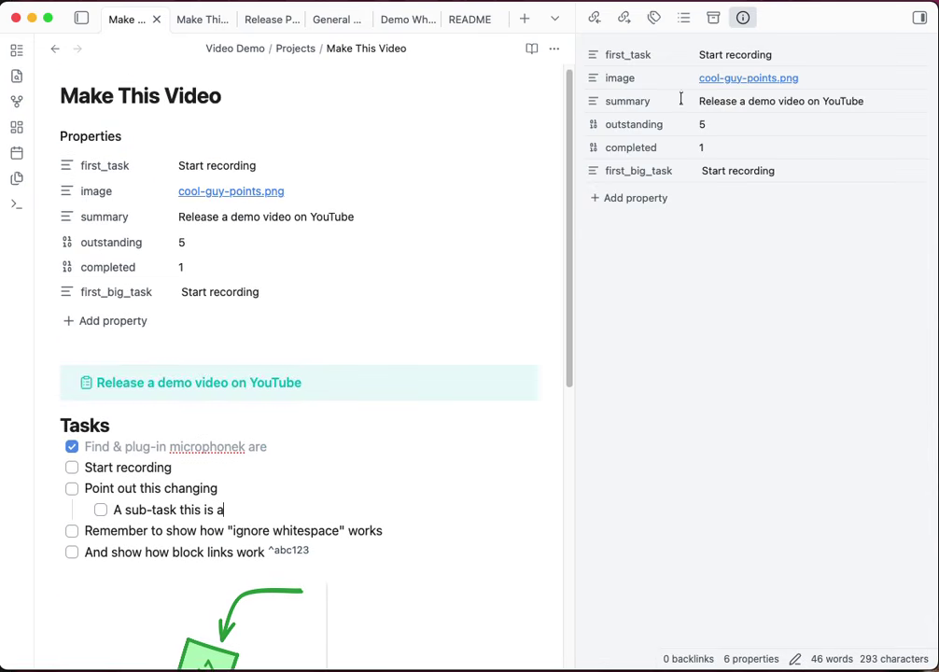
{"action": "scroll", "coordinate": [373, 308], "scroll_direction": "down", "scroll_amount": 5}
Step: Open the settings of the Auto-Properties plugin and review the list of defined auto-properties
{"action": "key", "text": "super+comma"}
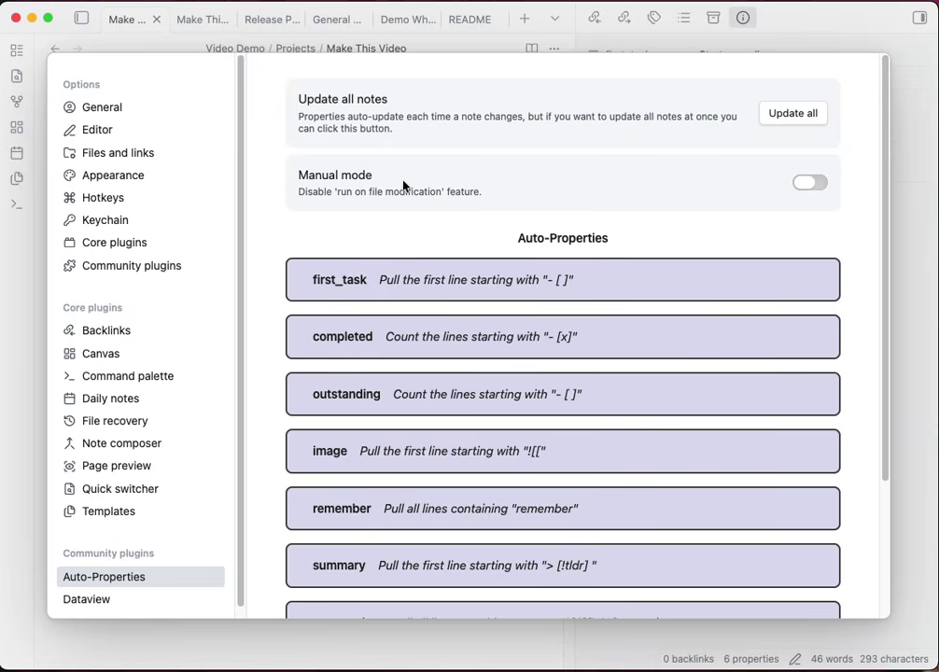
{"action": "scroll", "coordinate": [518, 266], "scroll_direction": "down", "scroll_amount": 2}
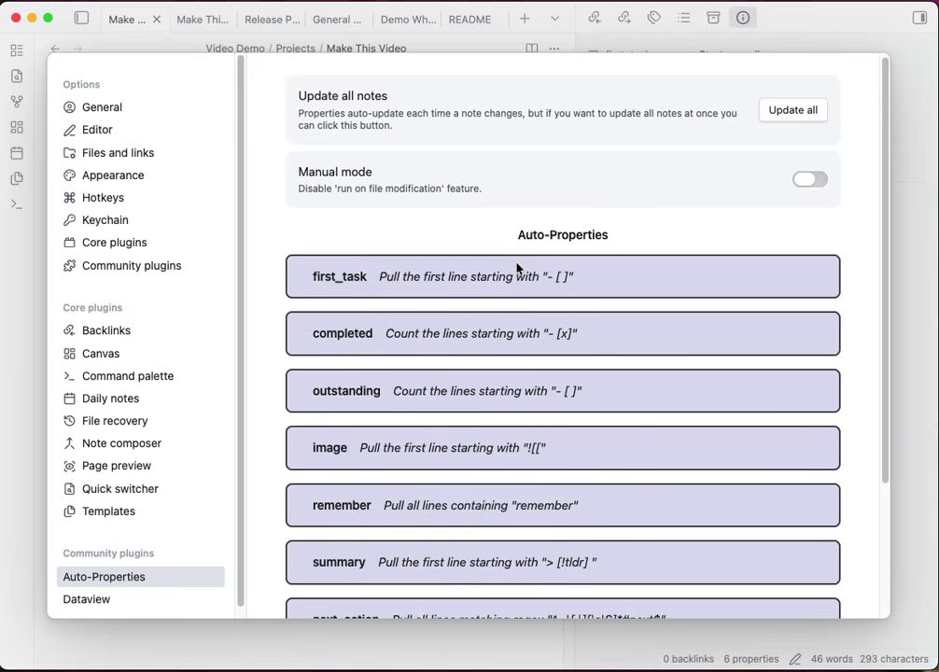
{"action": "scroll", "coordinate": [529, 313], "scroll_direction": "down", "scroll_amount": 3}
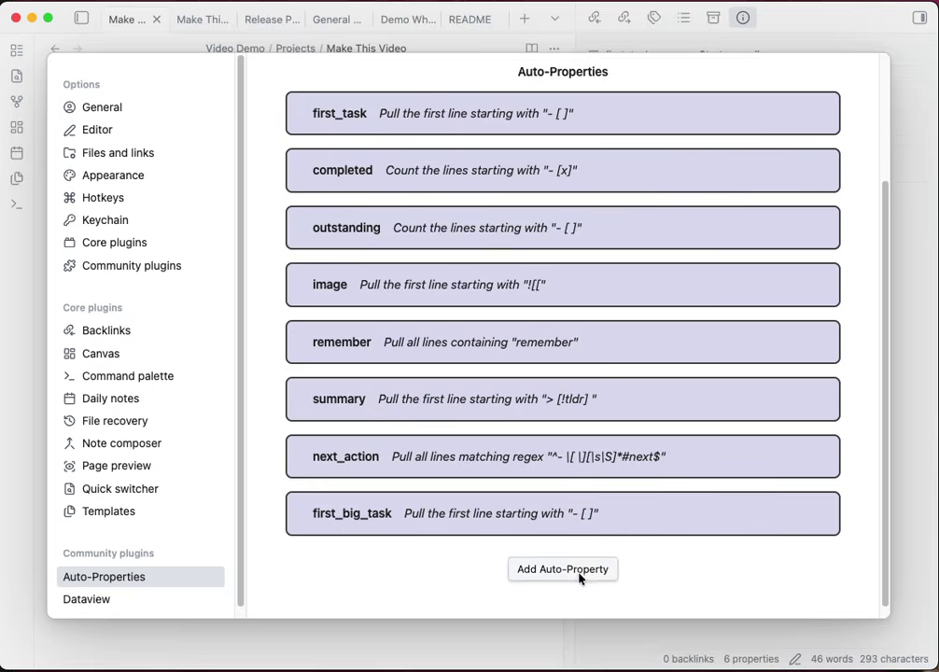
{"action": "left_click", "coordinate": [581, 571]}
{"action": "scroll", "coordinate": [690, 515], "scroll_direction": "down", "scroll_amount": 5}
{"action": "left_click", "coordinate": [747, 506]}
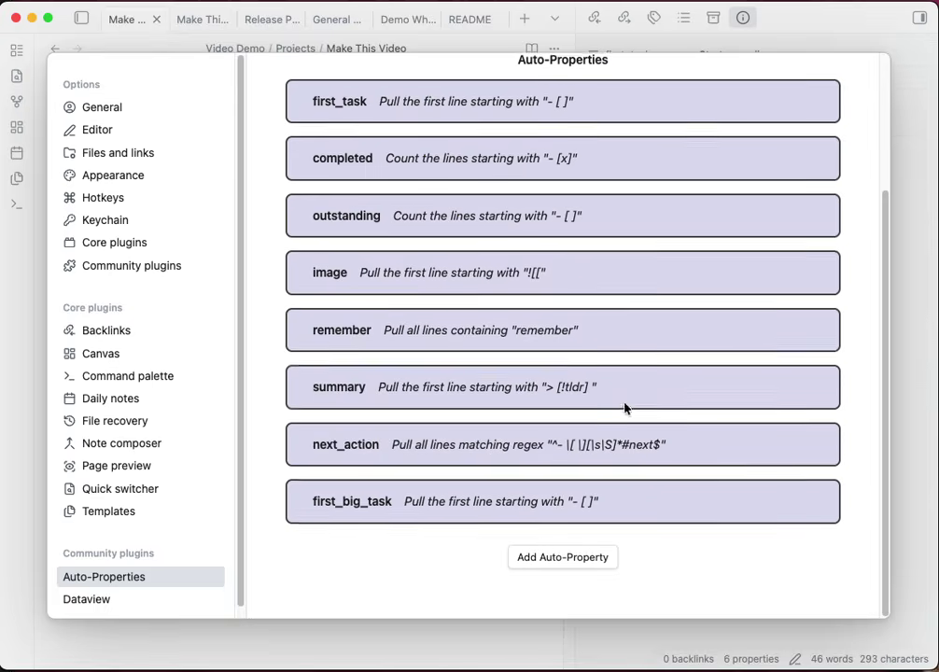
Step: Expand the image auto-property, inspect its rule and matching options, save it as is and close the settings
{"action": "scroll", "coordinate": [606, 406], "scroll_direction": "up", "scroll_amount": 2}
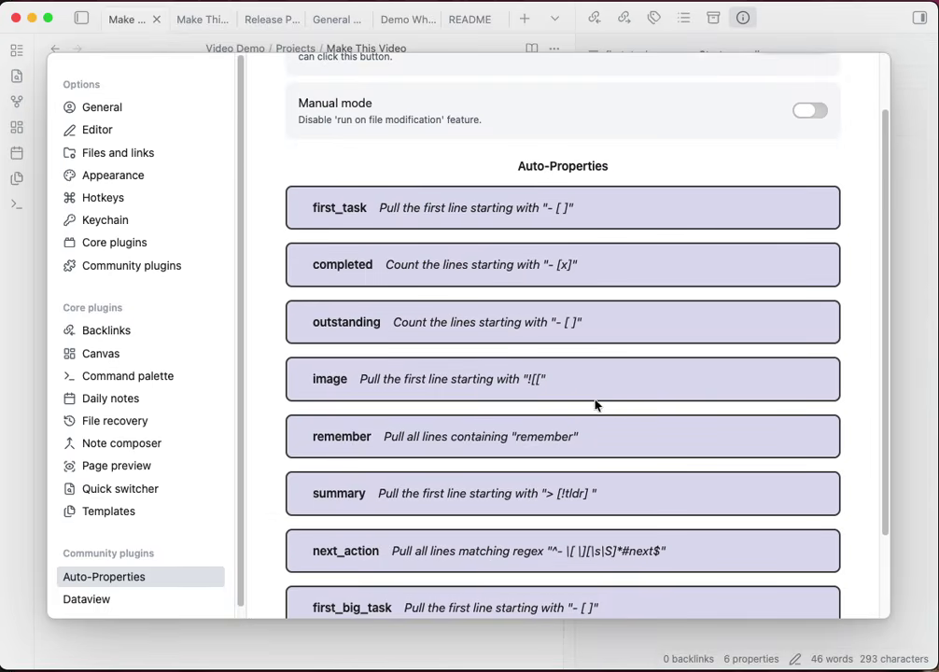
{"action": "left_click", "coordinate": [348, 386]}
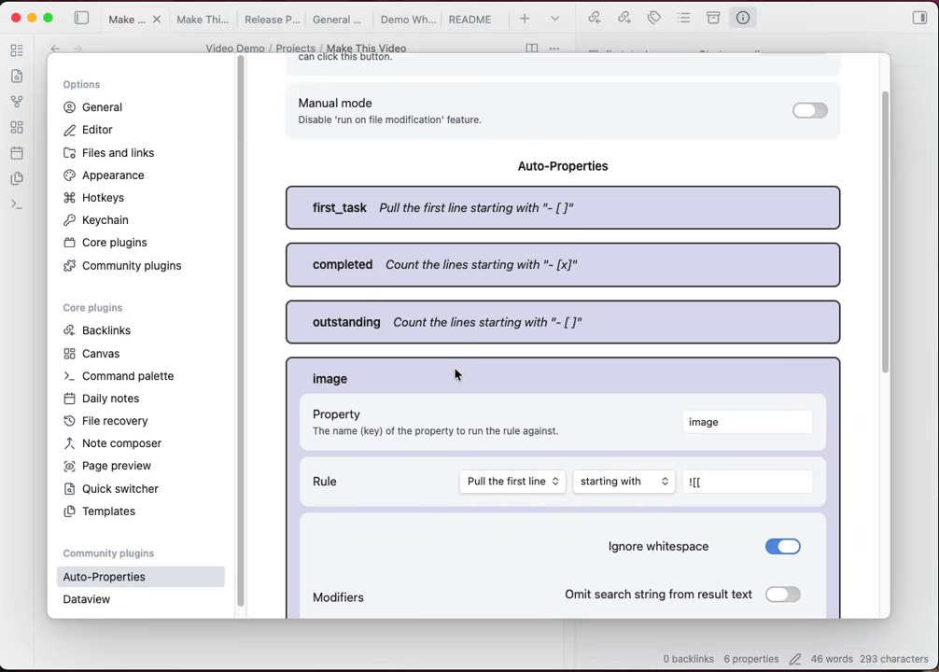
{"action": "scroll", "coordinate": [457, 369], "scroll_direction": "down", "scroll_amount": 3}
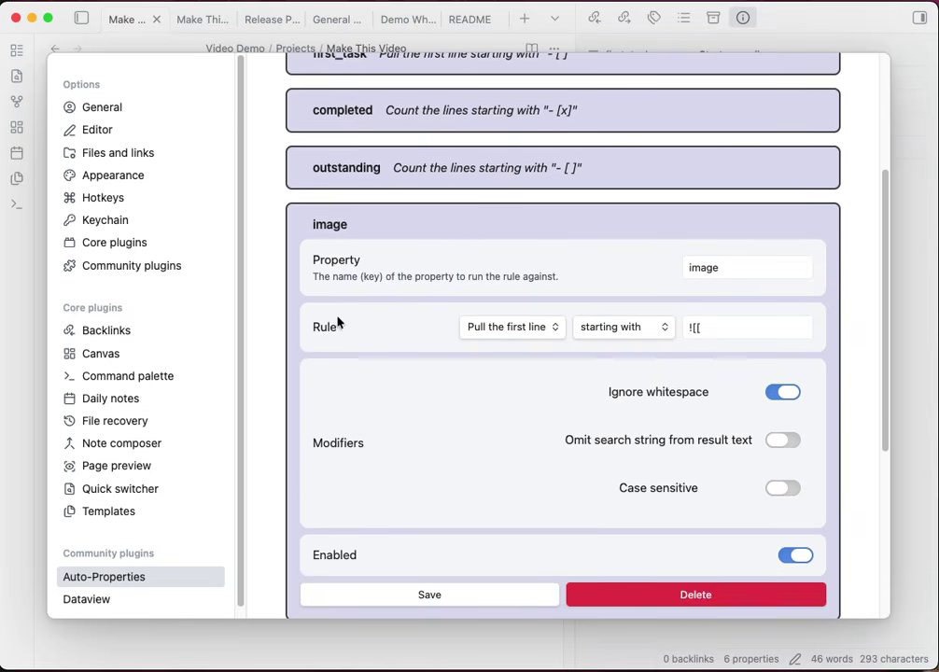
{"action": "left_click", "coordinate": [513, 331]}
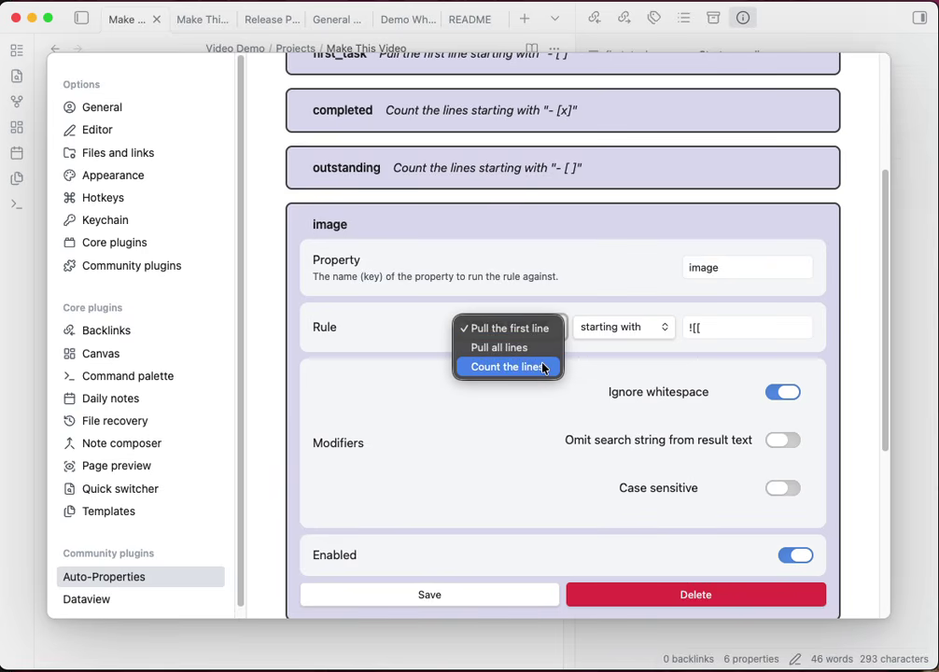
{"action": "left_click", "coordinate": [603, 329]}
{"action": "left_click", "coordinate": [604, 330]}
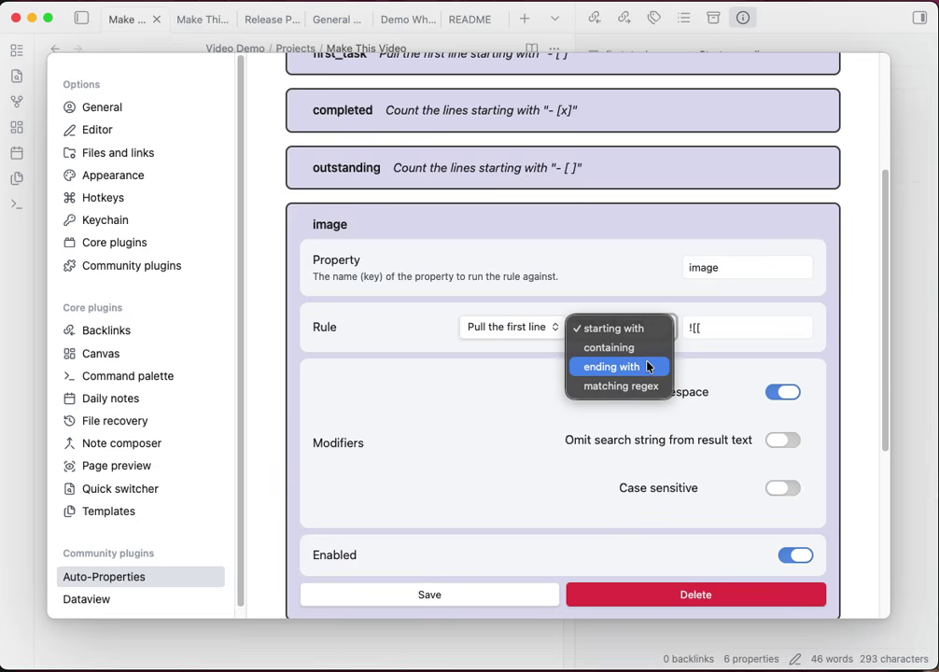
{"action": "left_click", "coordinate": [716, 326]}
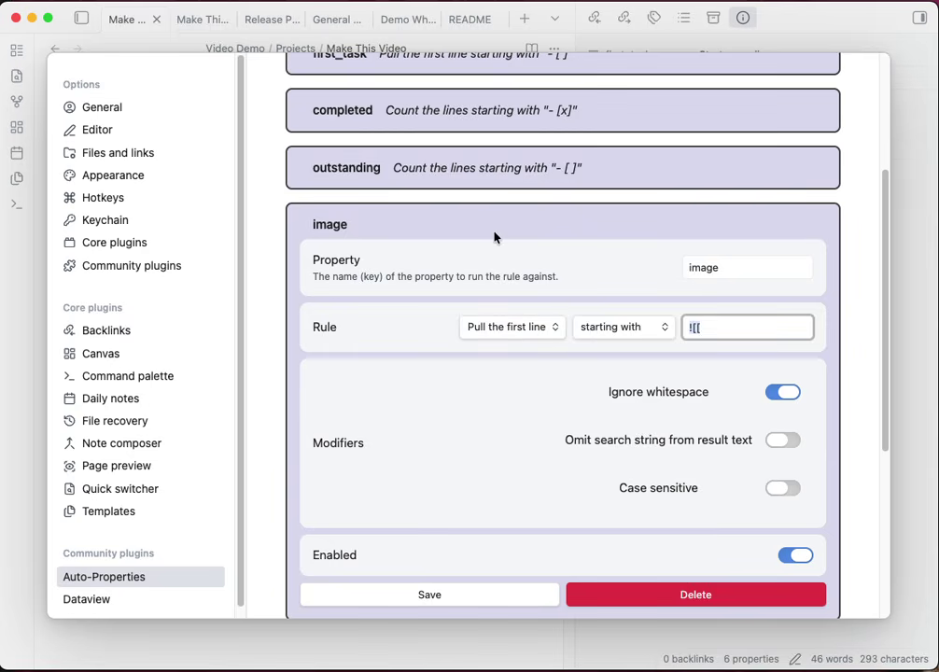
{"action": "left_click", "coordinate": [402, 329]}
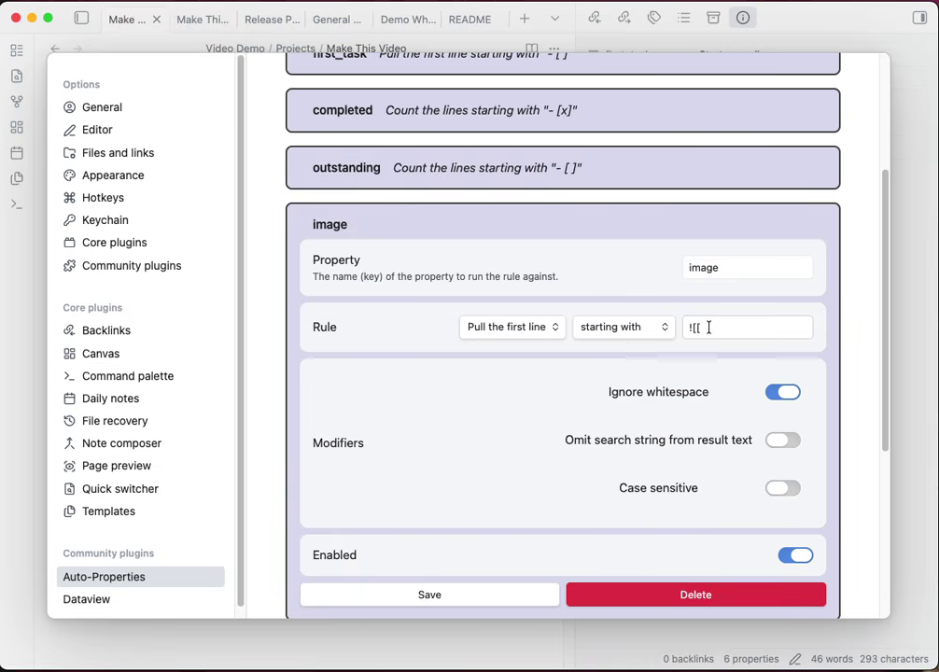
{"action": "left_click", "coordinate": [465, 602]}
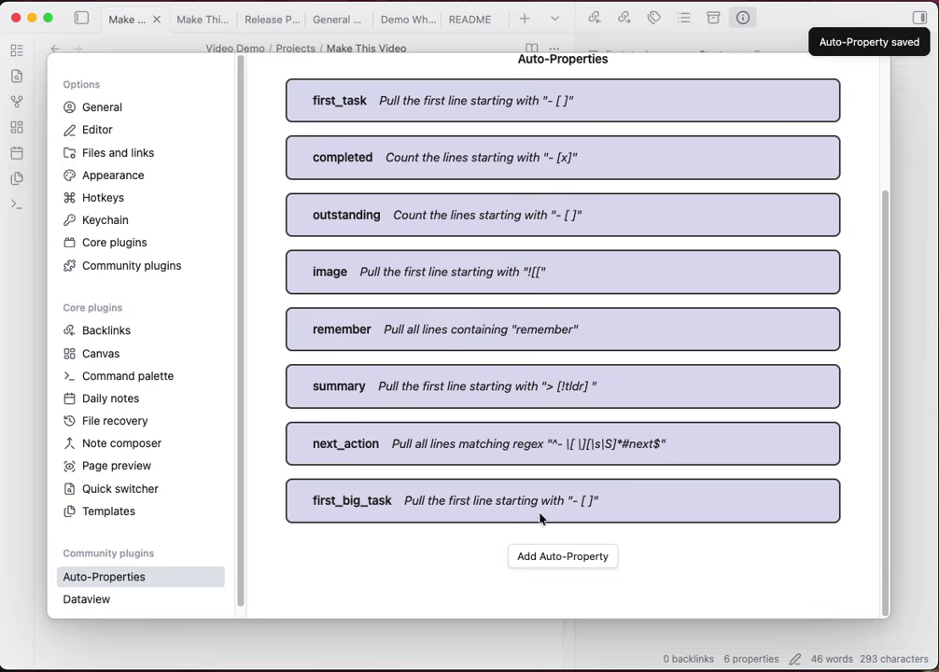
{"action": "left_click", "coordinate": [910, 307]}
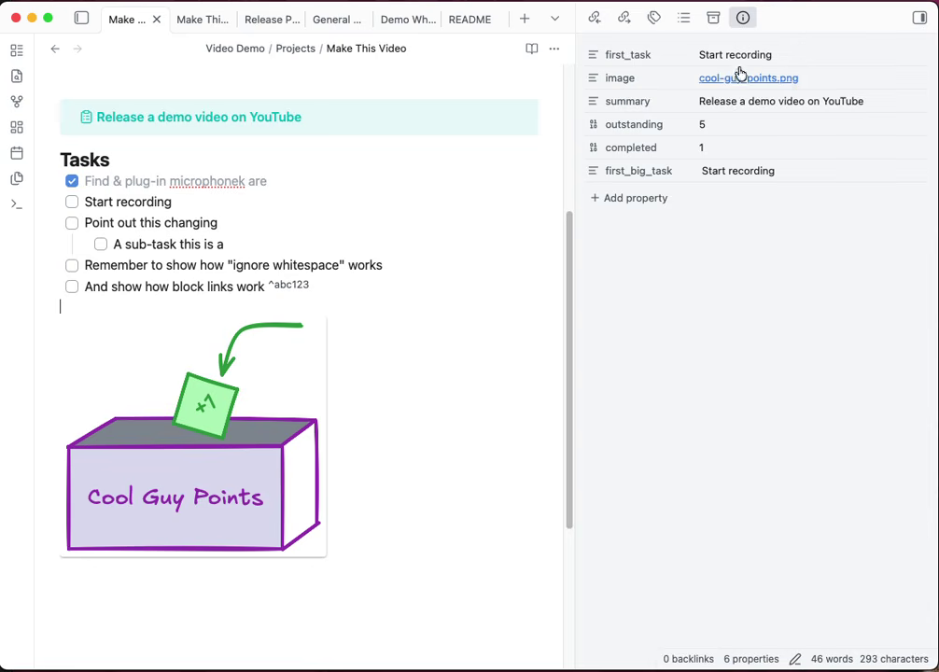
Step: Embed example-file.png in the Make This Video note, between the task list and the Cool Guy Points image
{"action": "left_click", "coordinate": [318, 293]}
{"action": "key", "text": "Return"}
{"action": "key", "text": "Return"}
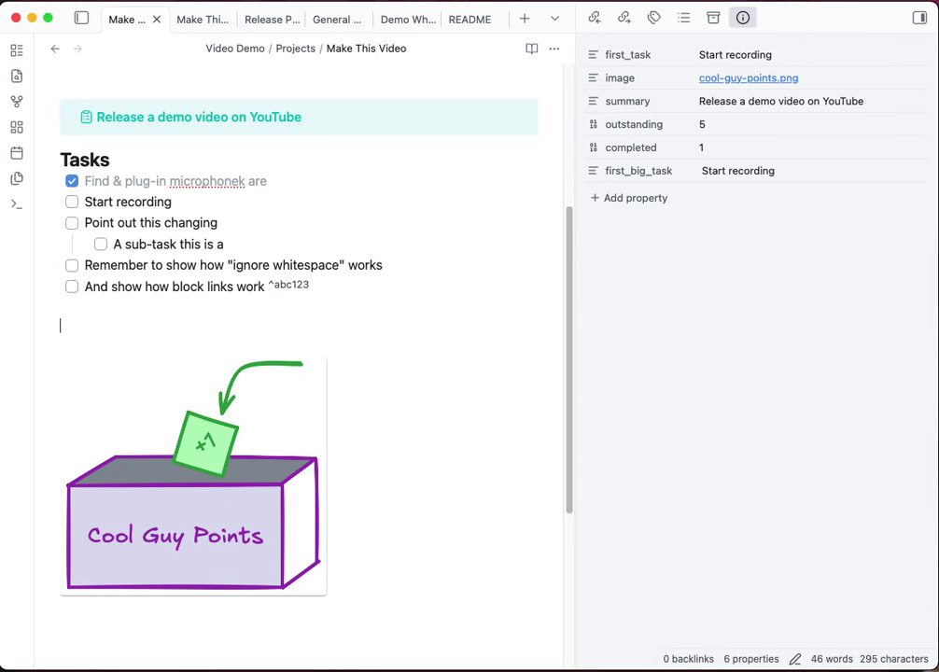
{"action": "type", "text": "![["}
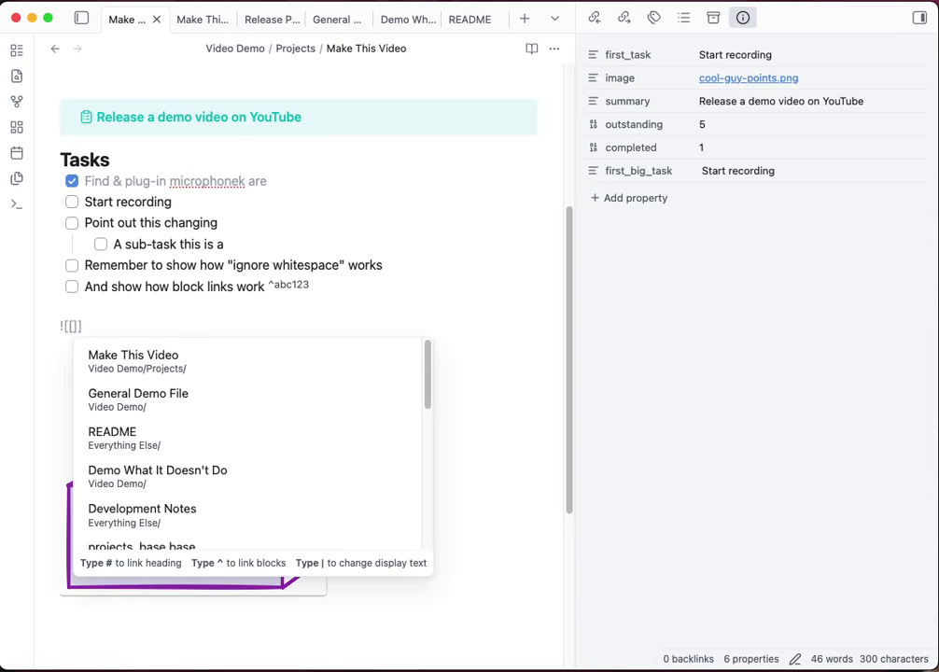
{"action": "scroll", "coordinate": [184, 508], "scroll_direction": "down", "scroll_amount": 2}
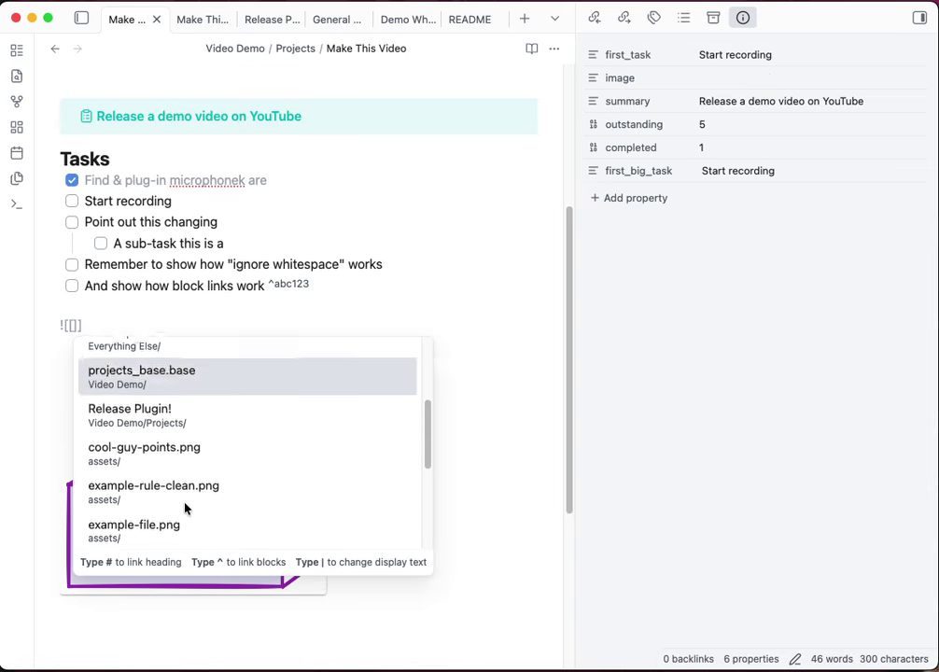
{"action": "scroll", "coordinate": [172, 490], "scroll_direction": "down", "scroll_amount": 1}
{"action": "left_click", "coordinate": [164, 480]}
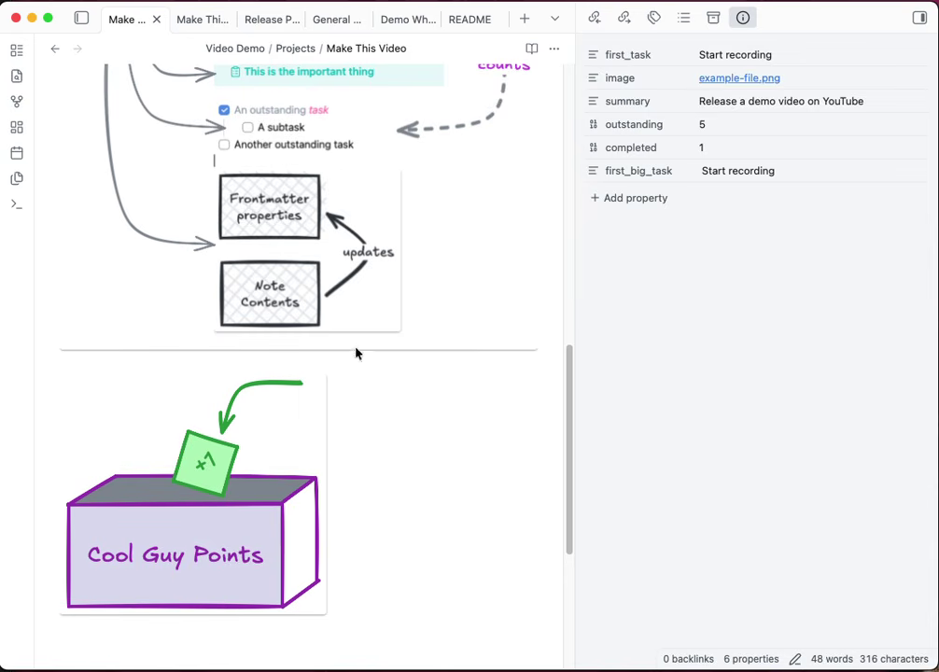
Step: Check the Make This Video card's cover image in projects_base, and return to the note
{"action": "scroll", "coordinate": [356, 352], "scroll_direction": "up", "scroll_amount": 4}
{"action": "left_click", "coordinate": [59, 50]}
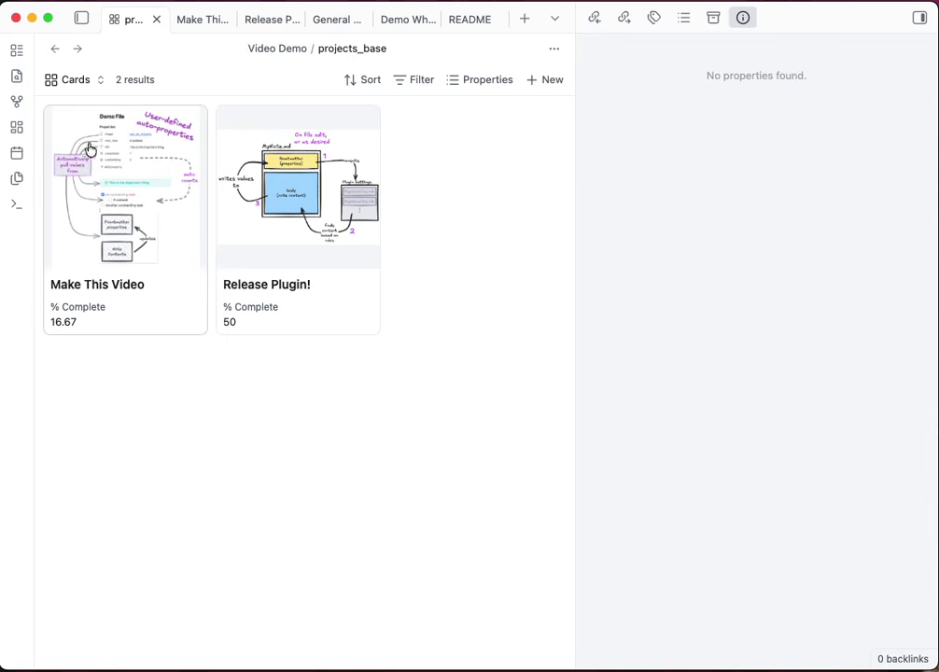
{"action": "left_click", "coordinate": [77, 49]}
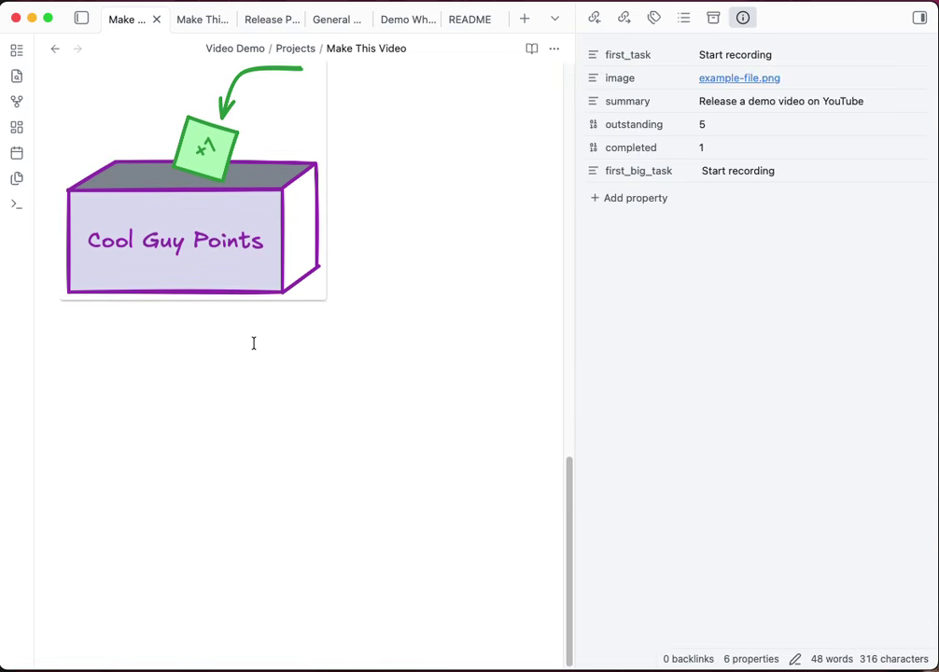
Step: Remove the example-file.png embed from the Make This Video note, above the Cool Guy Points image
{"action": "scroll", "coordinate": [253, 344], "scroll_direction": "up", "scroll_amount": 10}
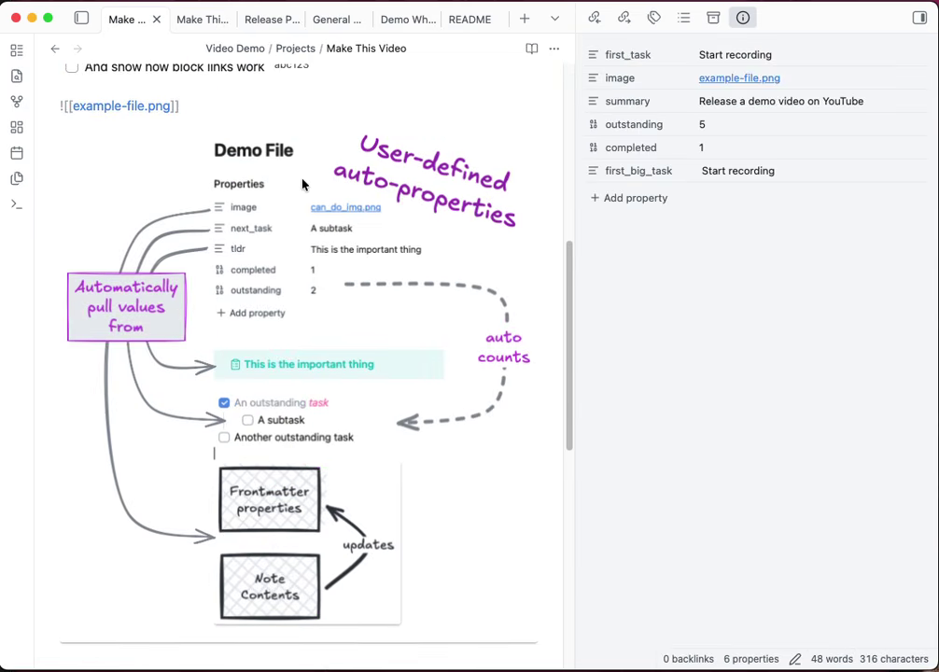
{"action": "key", "text": "shift+Up"}
{"action": "key", "text": "BackSpace"}
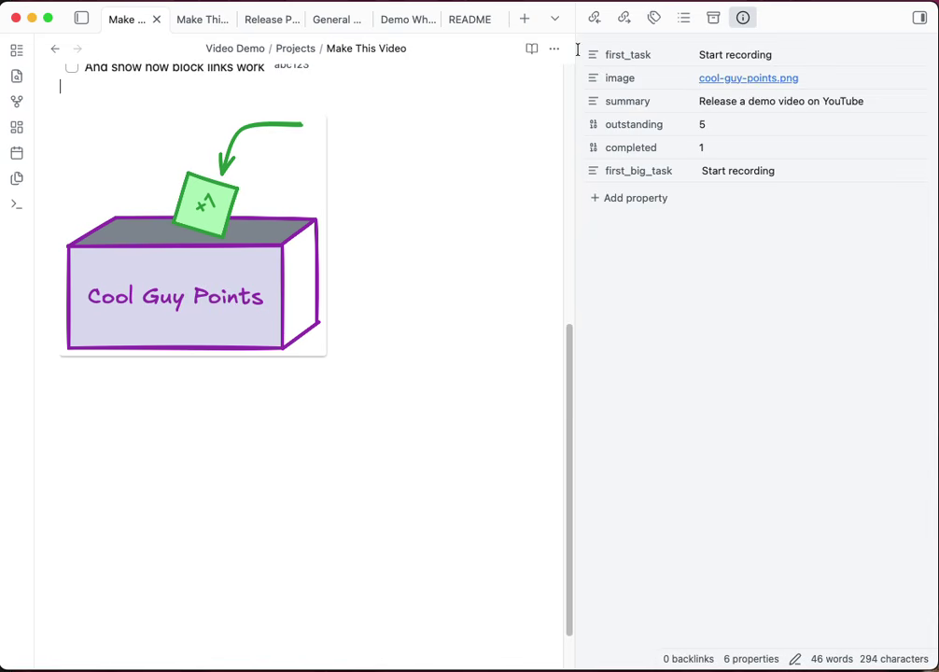
Step: Check the Make This Video card's cover in projects_base, and inspect the note's outstanding and completed properties
{"action": "left_click", "coordinate": [55, 48]}
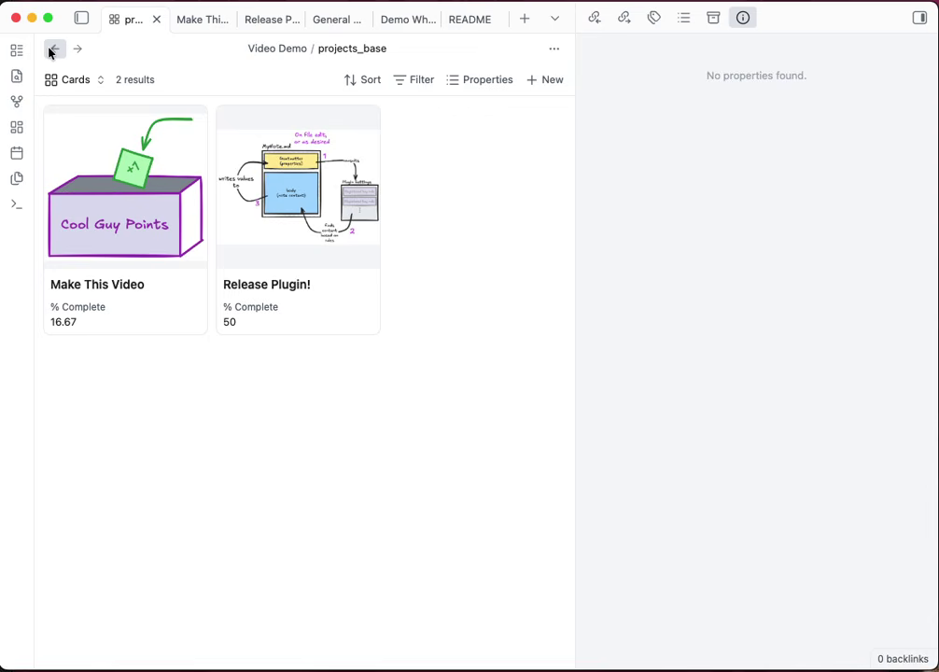
{"action": "left_click", "coordinate": [142, 216]}
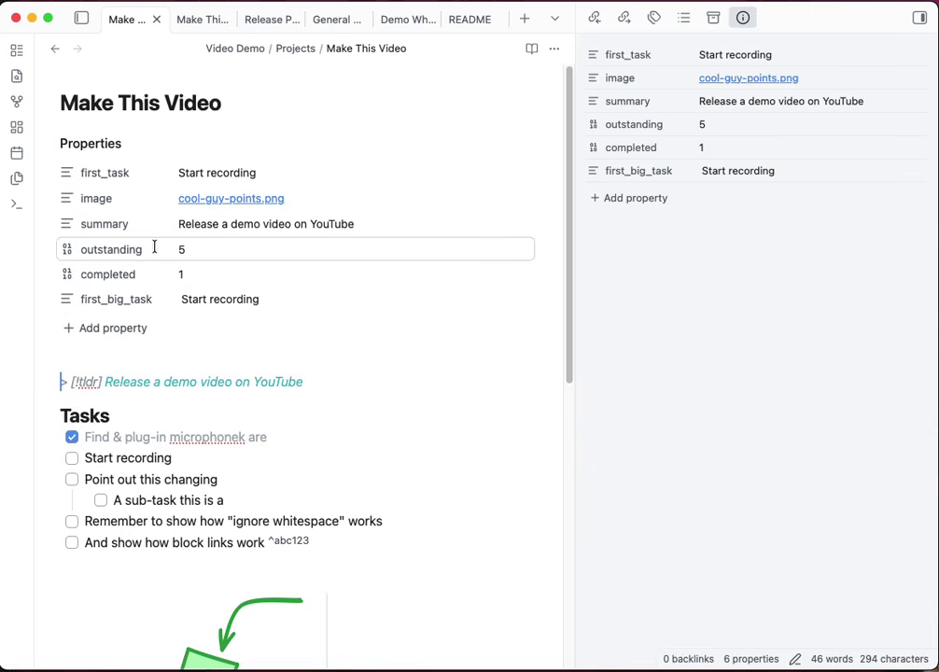
{"action": "left_click", "coordinate": [183, 246]}
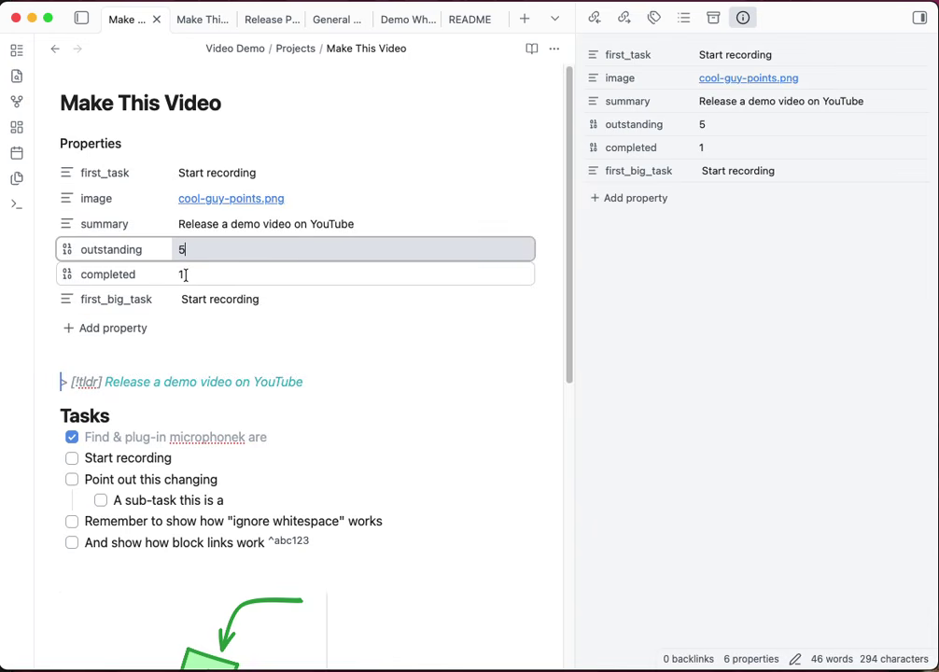
{"action": "left_click", "coordinate": [183, 274]}
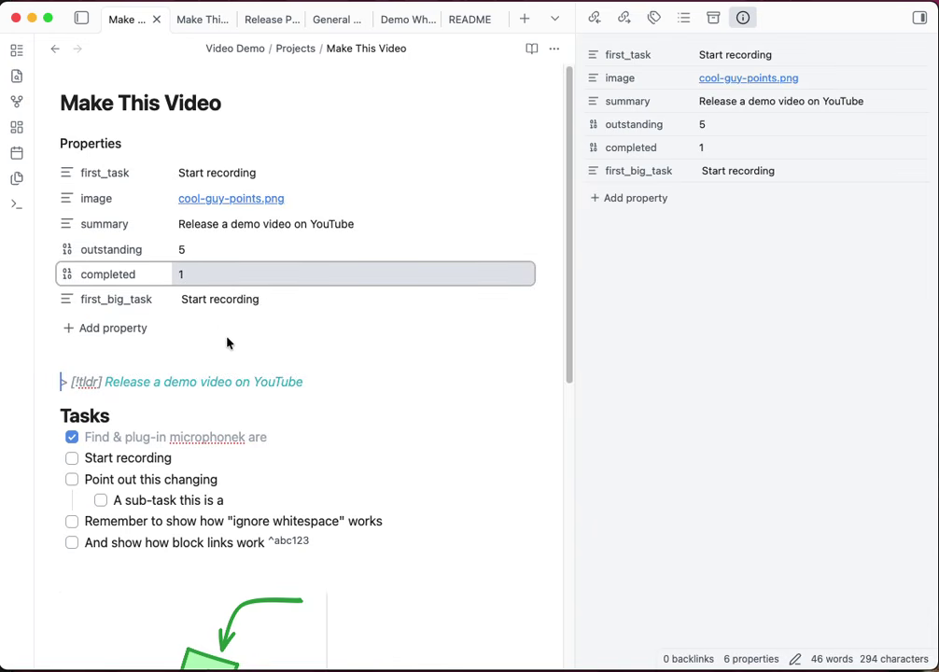
Step: Review the auto-property rules in the plugin settings, and compare them with the properties of General Demo File
{"action": "key", "text": "super+comma"}
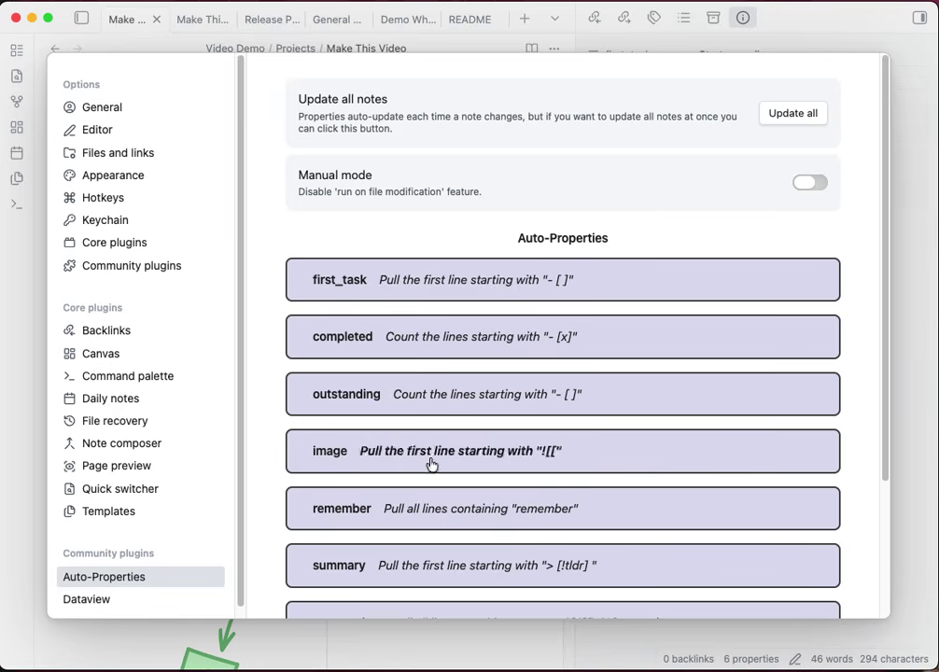
{"action": "scroll", "coordinate": [469, 470], "scroll_direction": "down", "scroll_amount": 2}
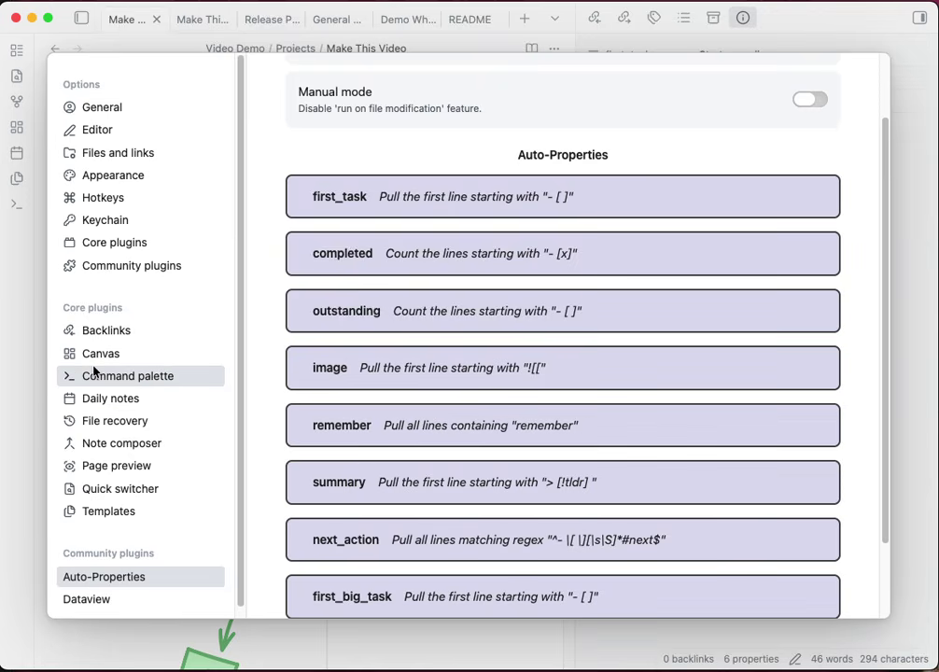
{"action": "left_click", "coordinate": [329, 19]}
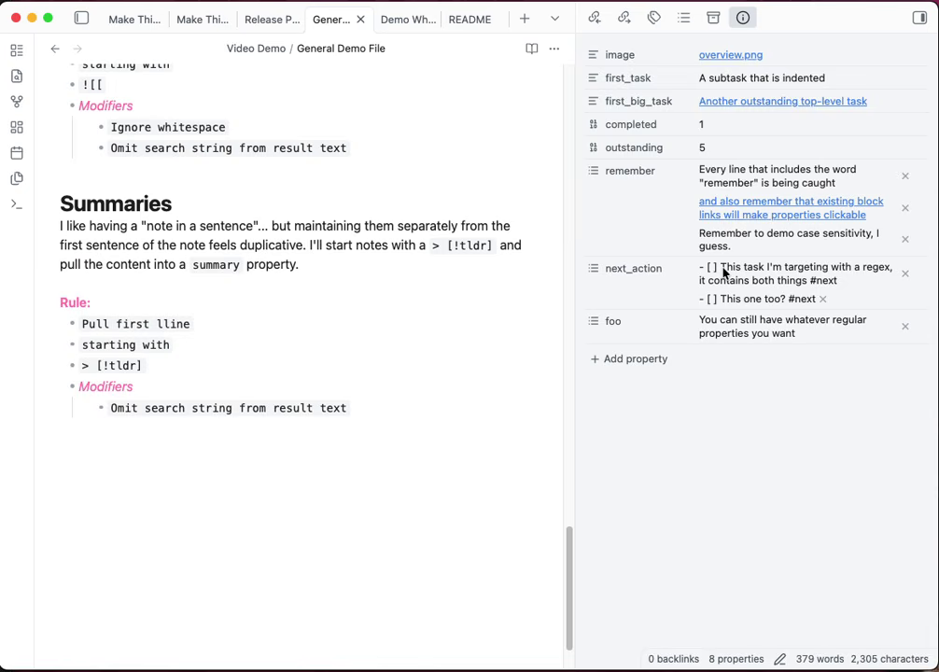
{"action": "scroll", "coordinate": [285, 297], "scroll_direction": "up", "scroll_amount": 15}
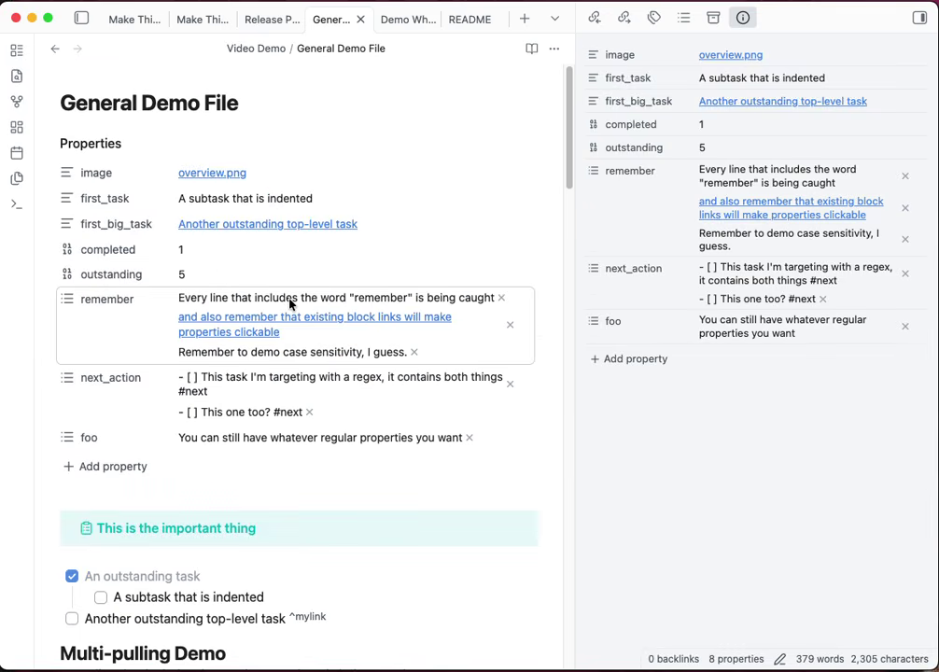
Step: Return to projects_base, switch it from the Cards view to the Projects table view, and look through its columns
{"action": "left_click", "coordinate": [127, 26]}
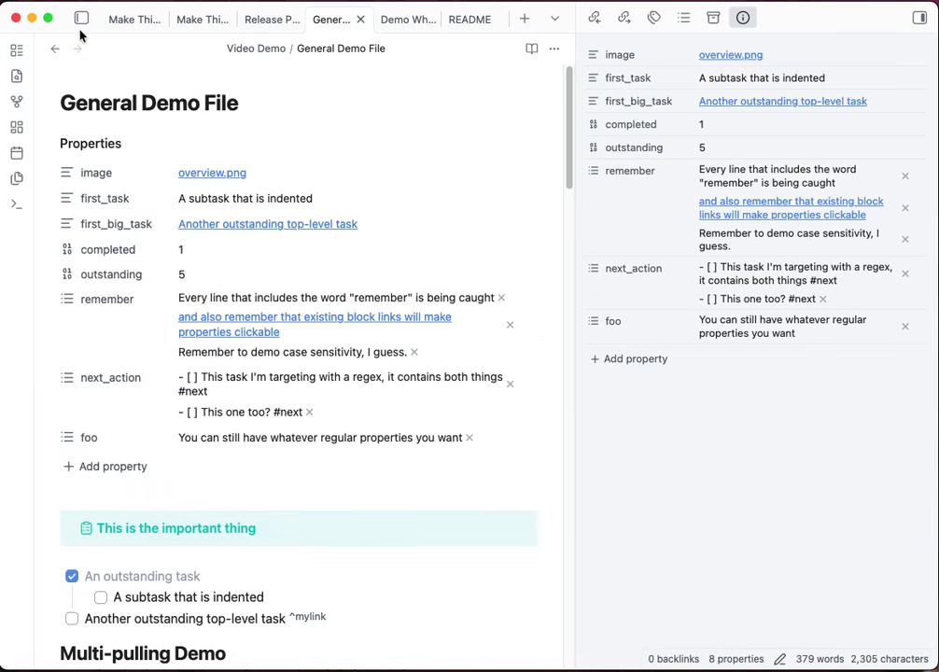
{"action": "left_click", "coordinate": [54, 50]}
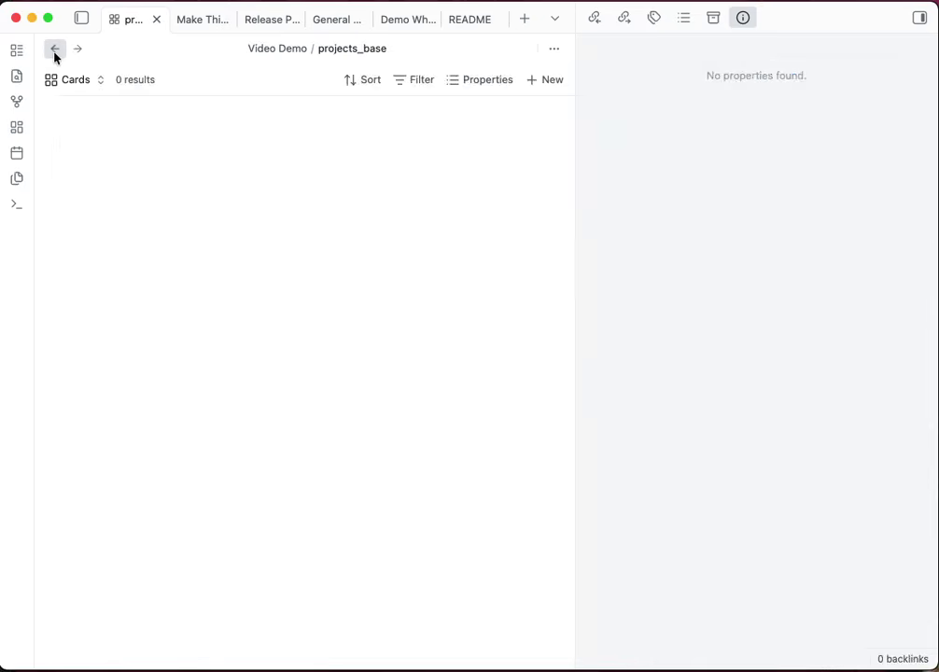
{"action": "left_click", "coordinate": [95, 83]}
{"action": "left_click", "coordinate": [62, 136]}
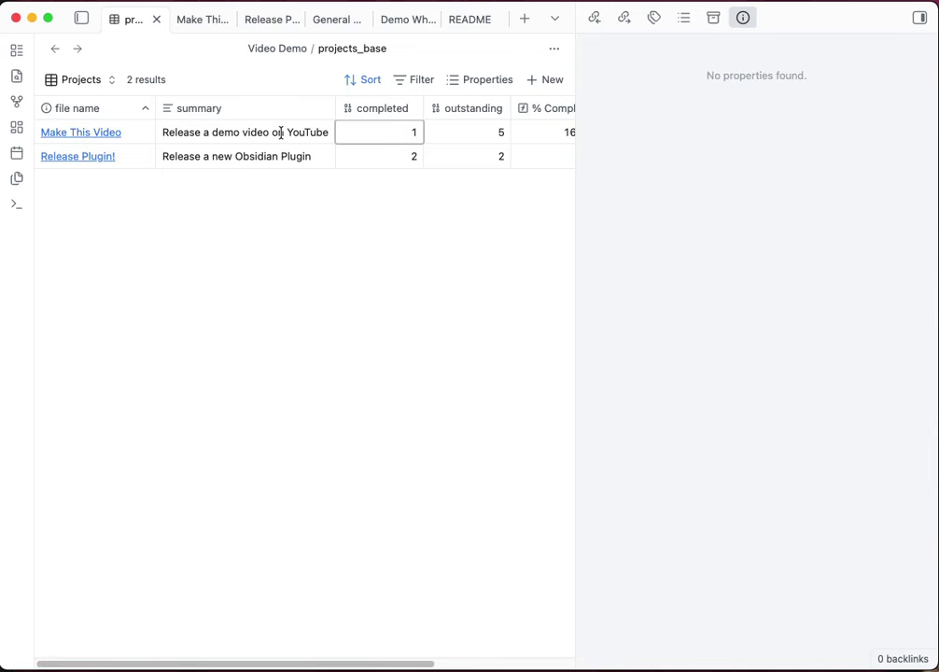
{"action": "scroll", "coordinate": [281, 132], "scroll_direction": "right", "scroll_amount": 6}
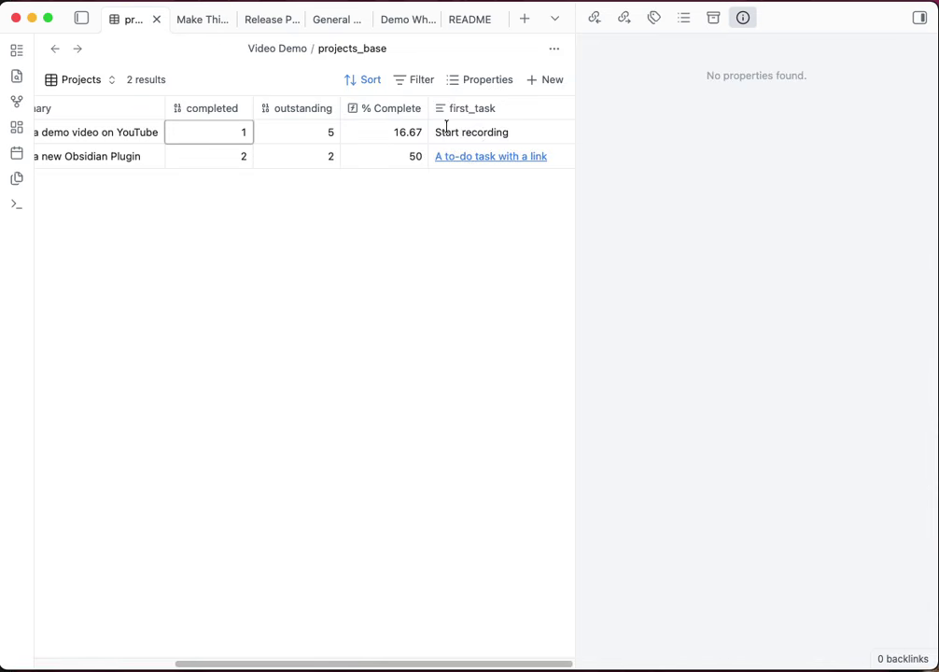
Step: Sort the Projects table by first_task in ascending order, and review the properties available as columns
{"action": "left_click", "coordinate": [473, 105]}
{"action": "left_click", "coordinate": [479, 82]}
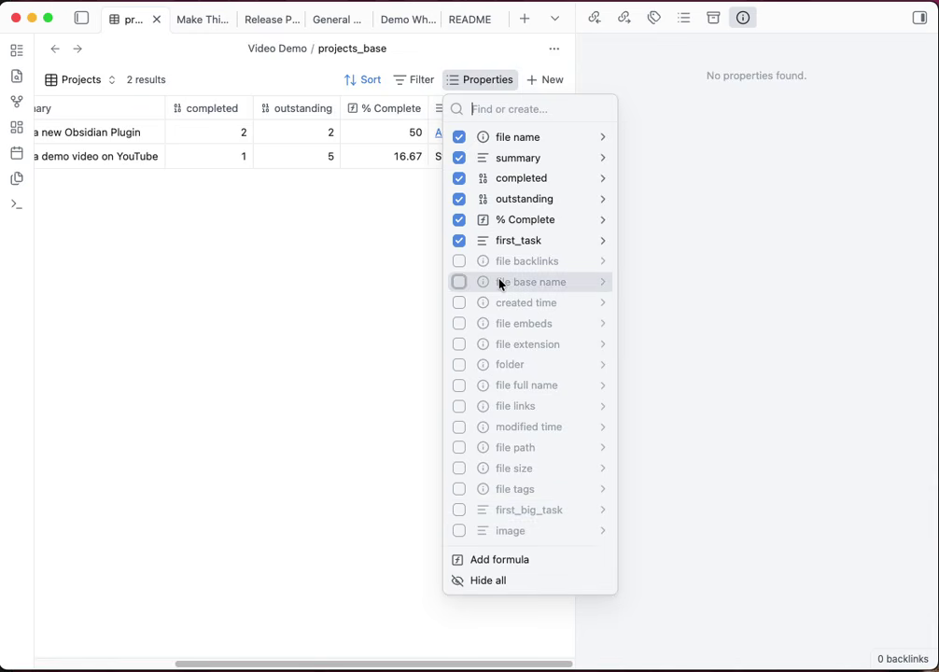
{"action": "left_click", "coordinate": [377, 319]}
{"action": "scroll", "coordinate": [404, 132], "scroll_direction": "left", "scroll_amount": 5}
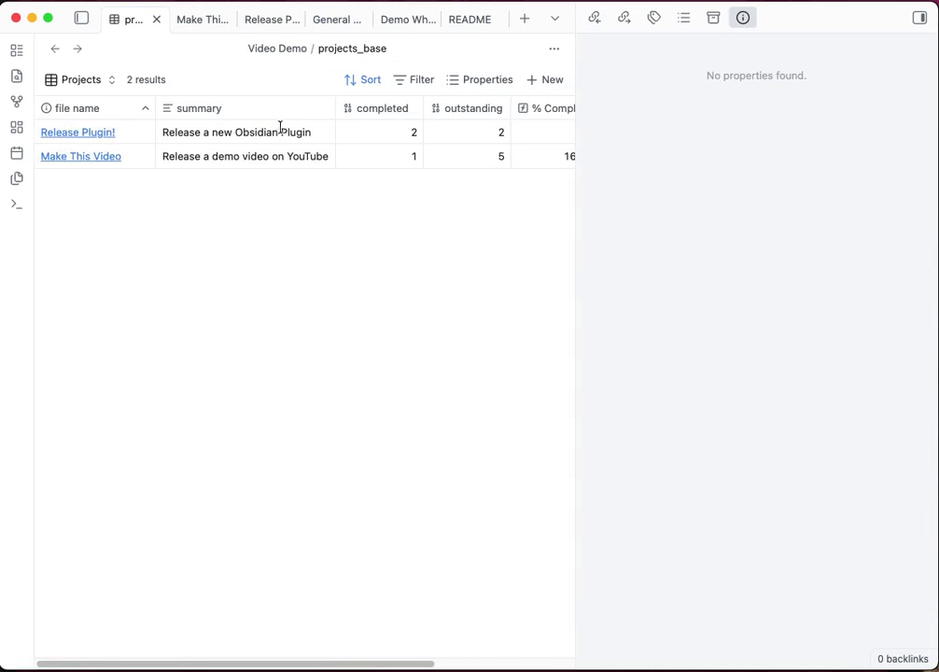
Step: Append "make changes" to the summary of Release Plugin! in the Projects table
{"action": "left_click", "coordinate": [321, 136]}
{"action": "type", "text": "make changes"}
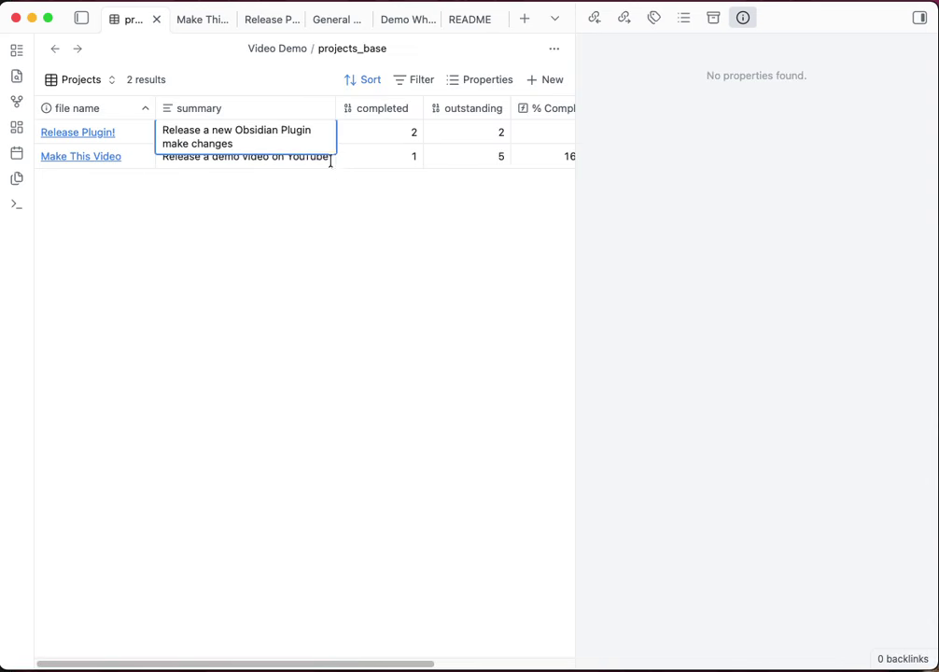
{"action": "left_click", "coordinate": [341, 222]}
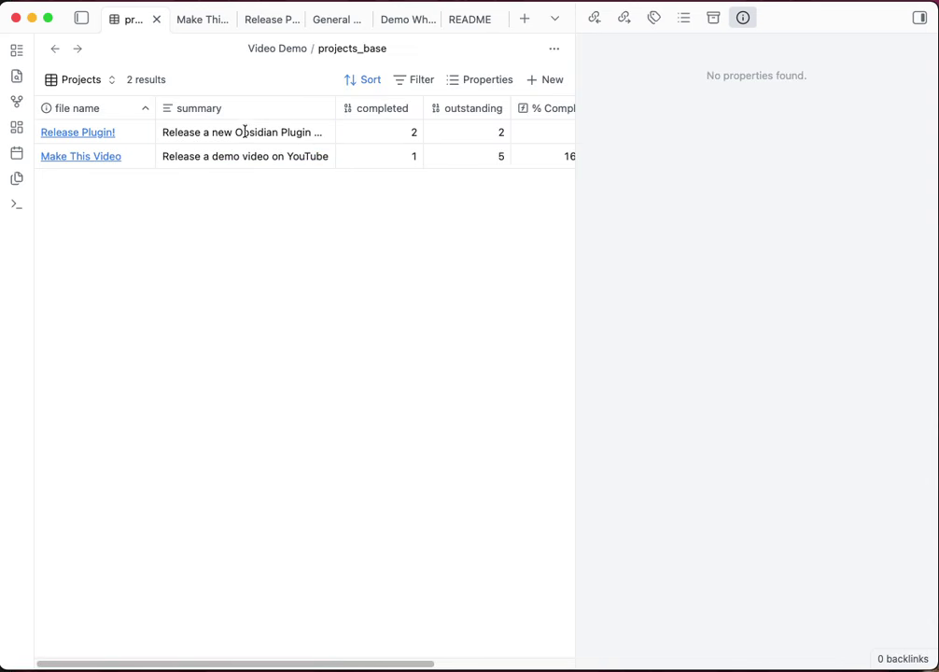
Step: Open the Release Plugin! note and compare its summary property with the callout in the note body
{"action": "left_click", "coordinate": [92, 138]}
{"action": "left_click", "coordinate": [367, 223]}
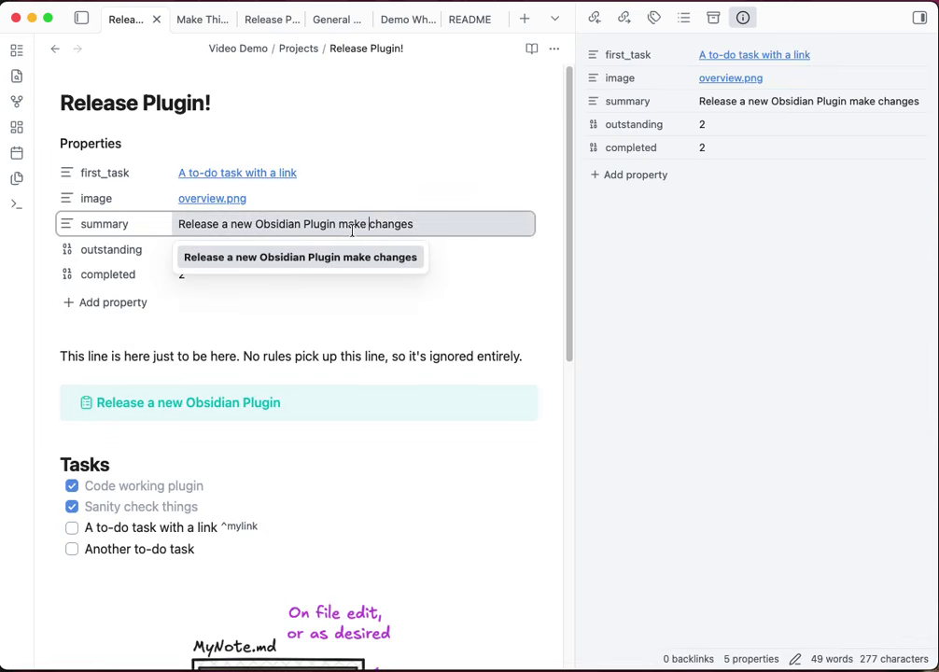
{"action": "scroll", "coordinate": [315, 424], "scroll_direction": "down", "scroll_amount": 10}
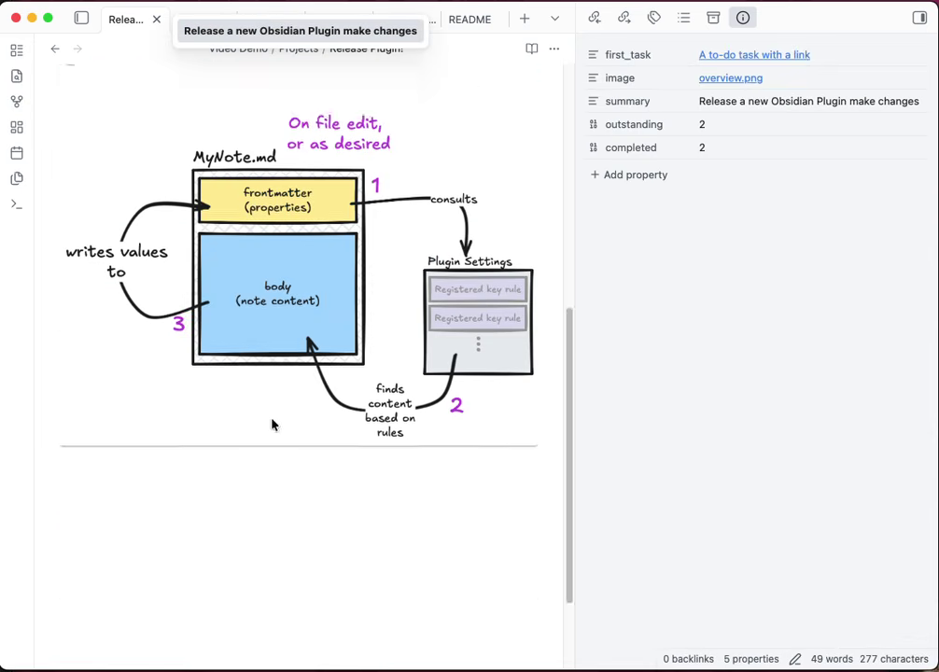
{"action": "scroll", "coordinate": [274, 411], "scroll_direction": "up", "scroll_amount": 8}
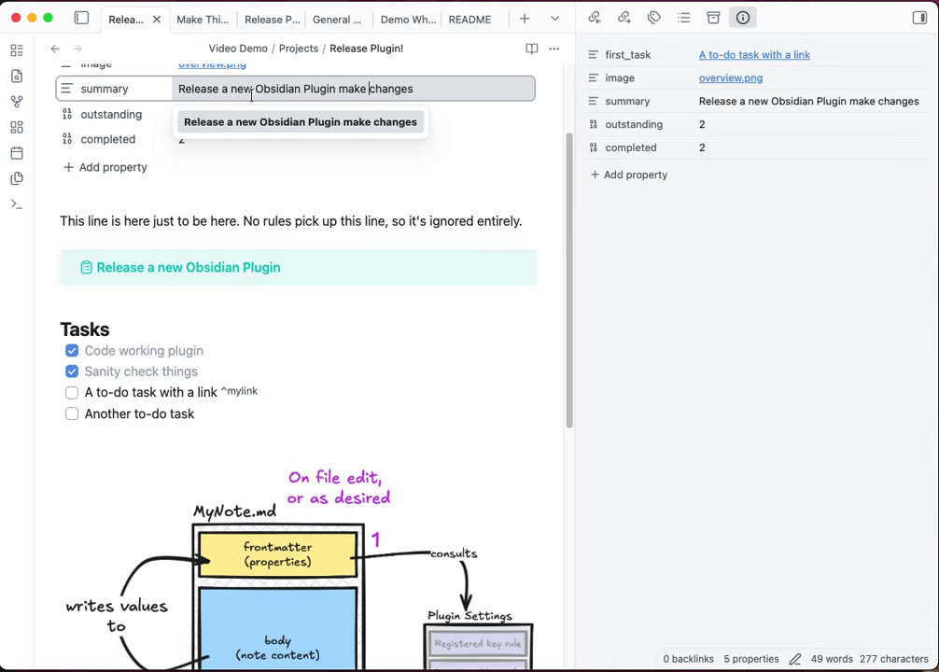
{"action": "scroll", "coordinate": [226, 293], "scroll_direction": "up", "scroll_amount": 1}
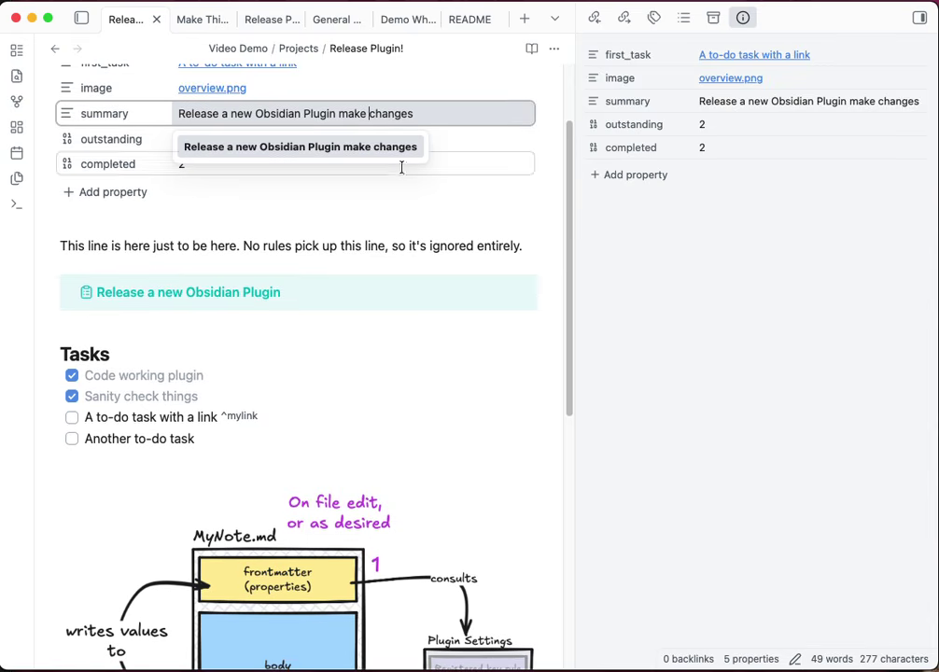
Step: Check the summary rule in the Auto-Properties settings, and close the settings without changing anything
{"action": "left_click", "coordinate": [378, 267]}
{"action": "left_click", "coordinate": [345, 331]}
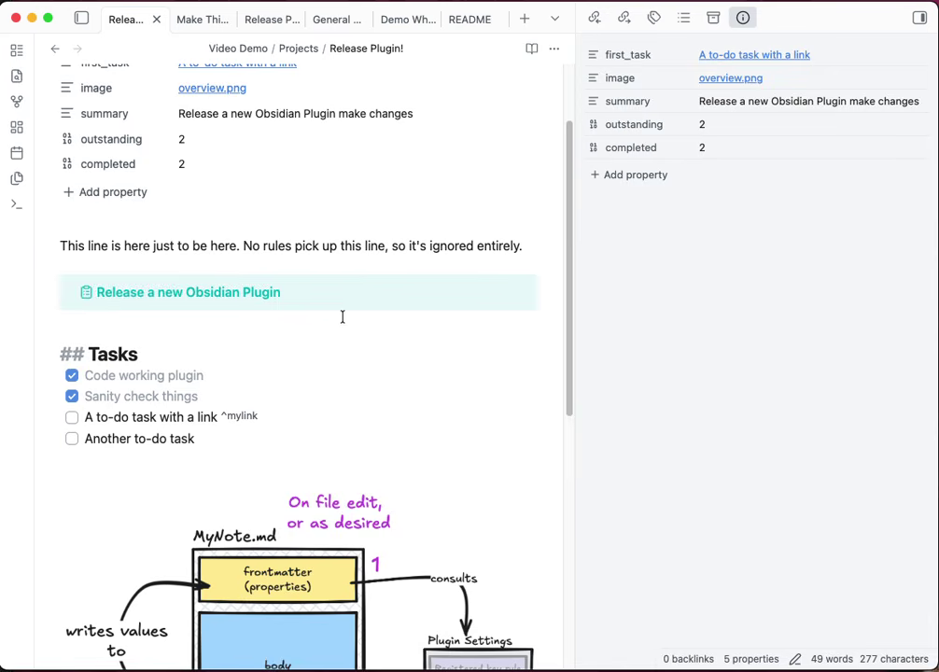
{"action": "left_click", "coordinate": [342, 318]}
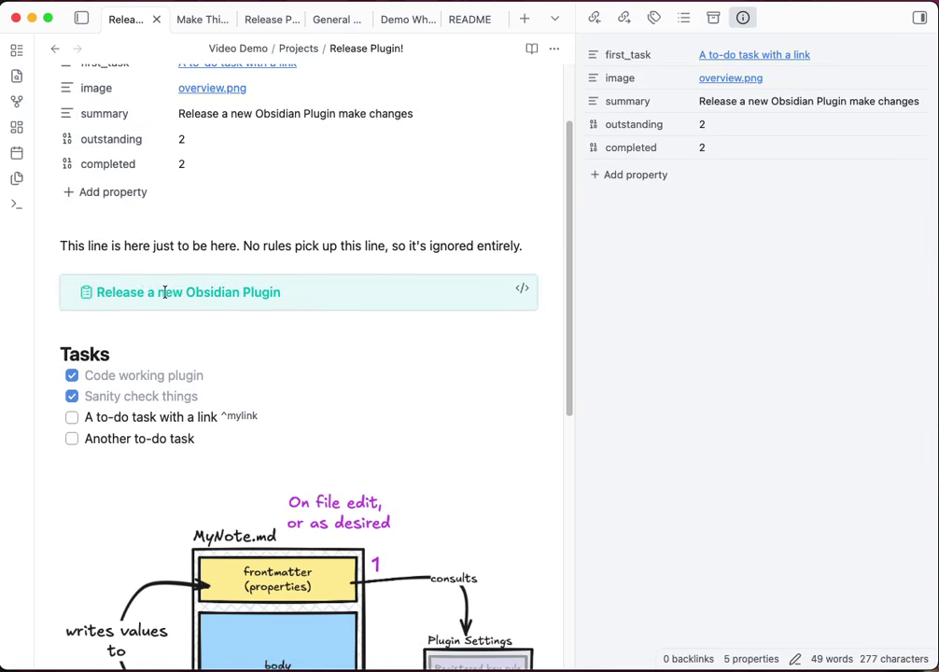
{"action": "key", "text": "super+comma"}
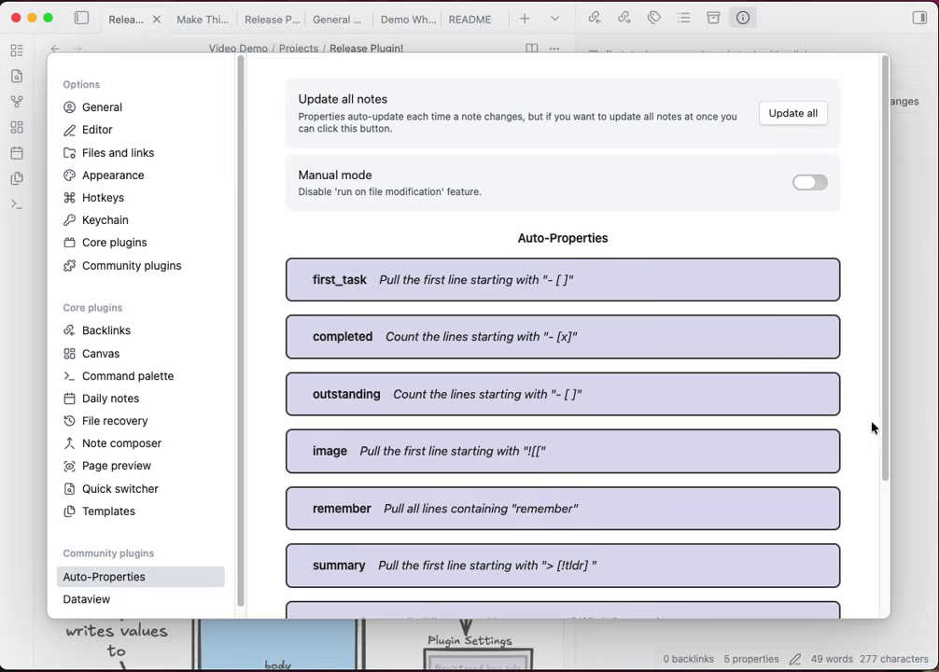
{"action": "key", "text": "Escape"}
Step: Add the line "one change" between the callout and the Tasks heading in the Release Plugin! note
{"action": "key", "text": "Down"}
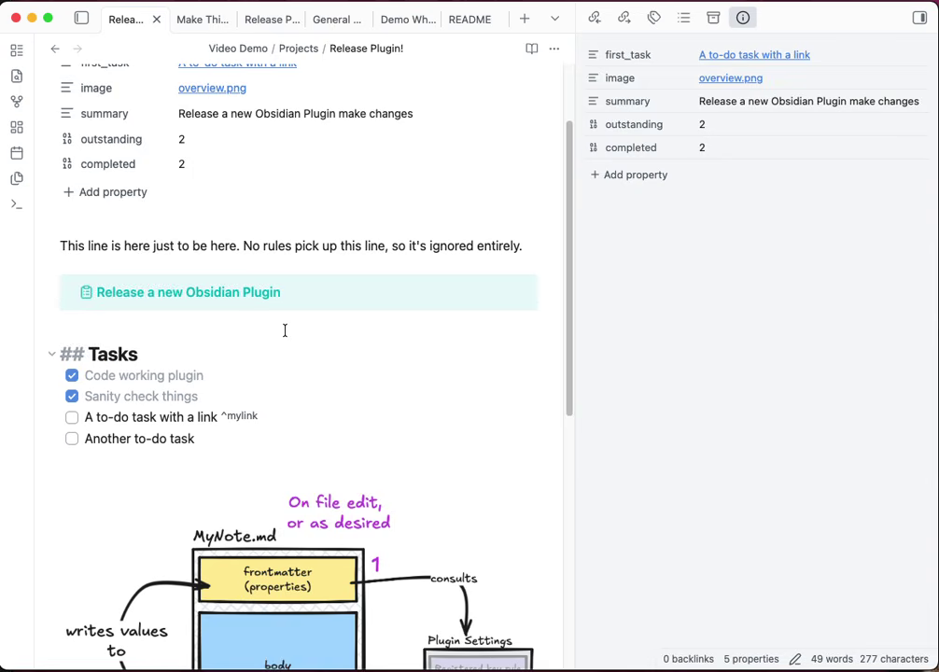
{"action": "key", "text": "Up"}
{"action": "key", "text": "Return"}
{"action": "type", "text": "one ch"}
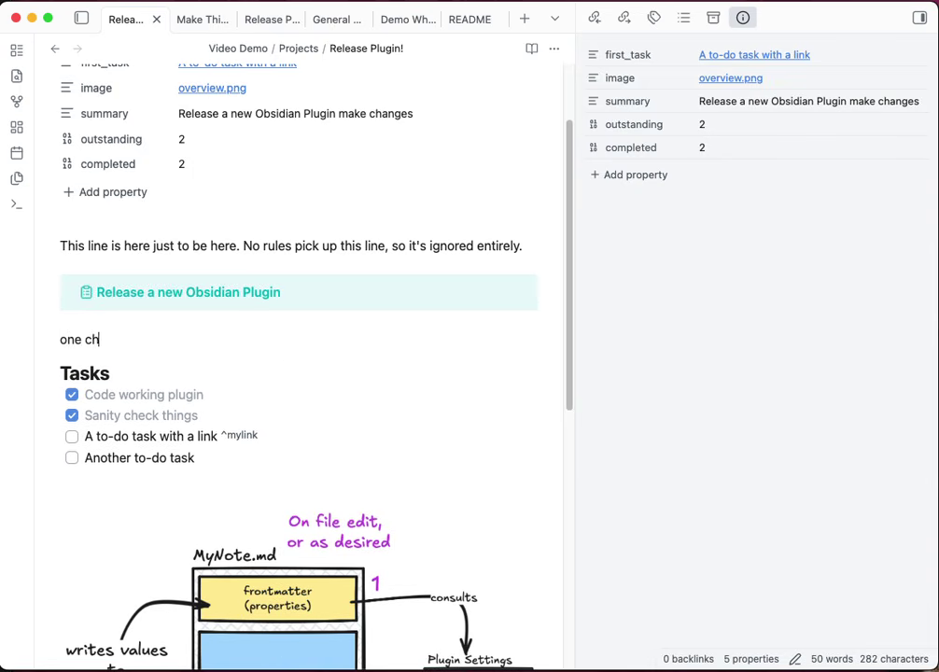
{"action": "type", "text": "ange"}
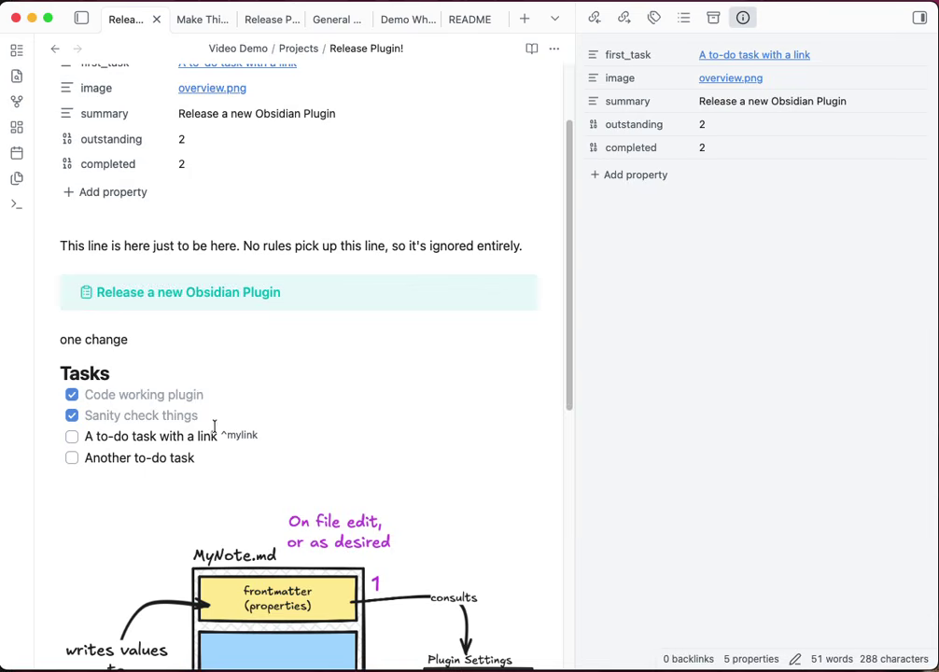
Step: Highlight the ^mylink block ID on the first outstanding task, and follow the first_task property's link to that task
{"action": "left_click_drag", "start_coordinate": [85, 438], "coordinate": [156, 436]}
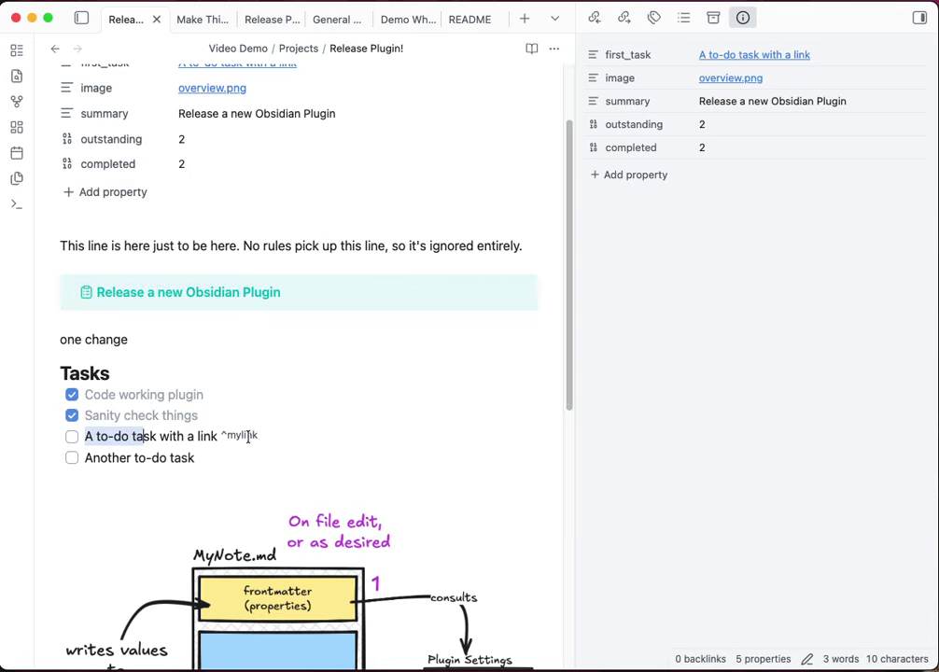
{"action": "left_click_drag", "start_coordinate": [221, 435], "coordinate": [259, 434]}
{"action": "scroll", "coordinate": [229, 411], "scroll_direction": "up", "scroll_amount": 2}
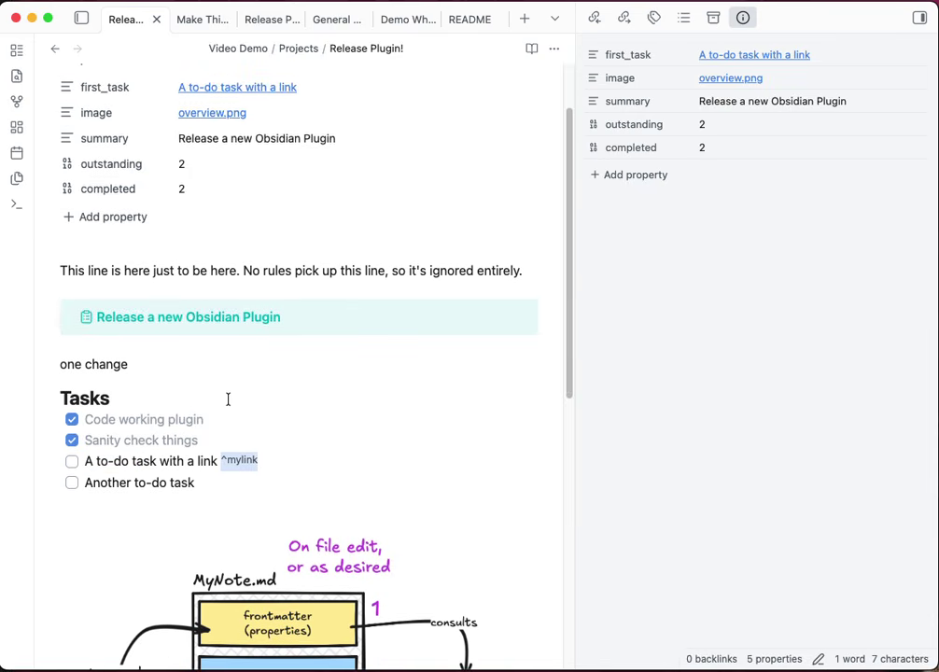
{"action": "left_click", "coordinate": [201, 90]}
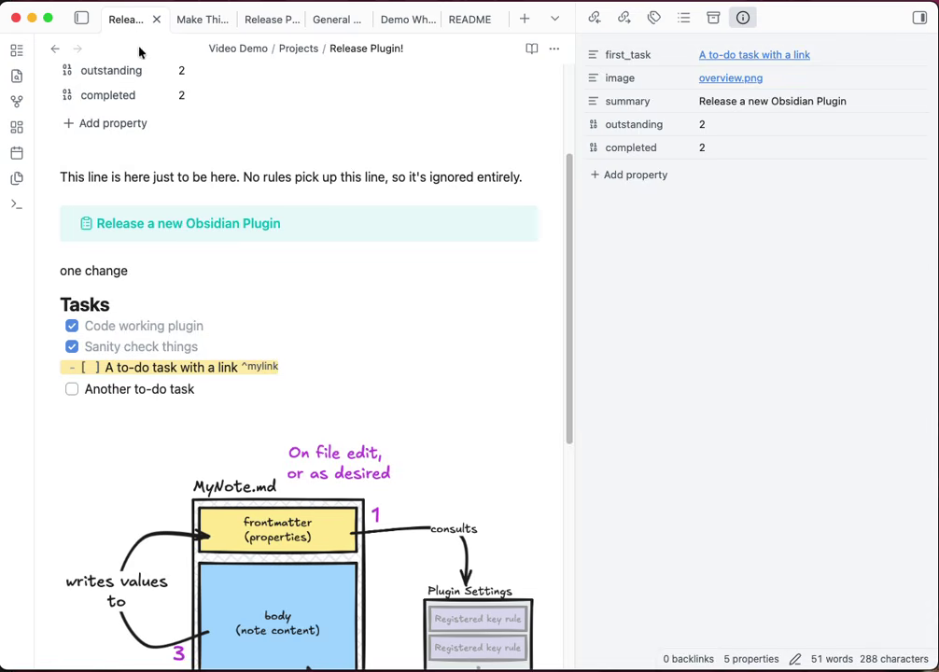
Step: Go back to projects_base and hide the properties sidebar so the whole Projects table can be viewed
{"action": "left_click", "coordinate": [54, 47]}
{"action": "scroll", "coordinate": [178, 141], "scroll_direction": "right", "scroll_amount": 2}
{"action": "scroll", "coordinate": [181, 141], "scroll_direction": "right", "scroll_amount": 3}
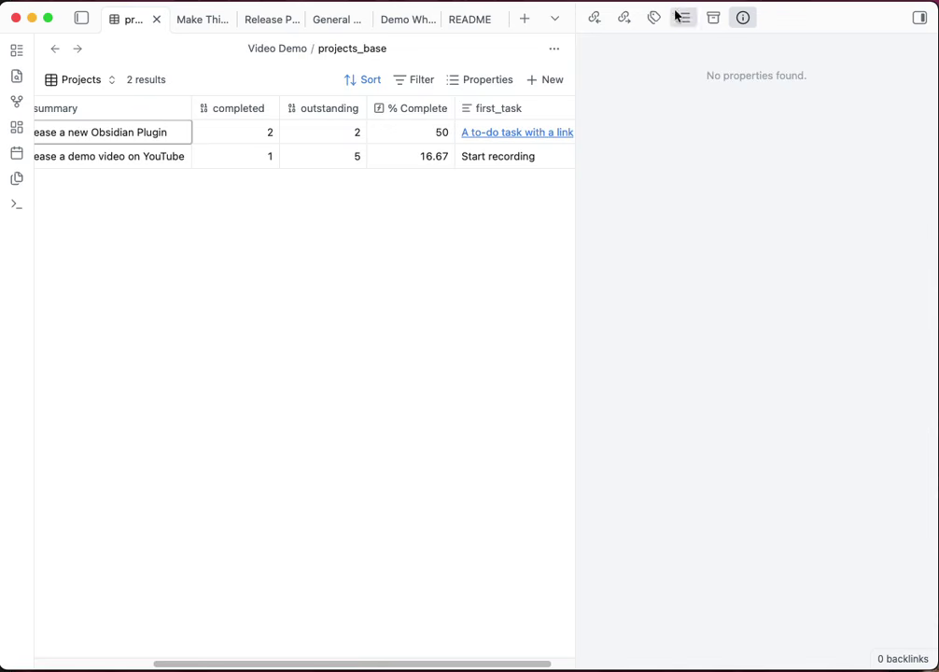
{"action": "left_click", "coordinate": [918, 18]}
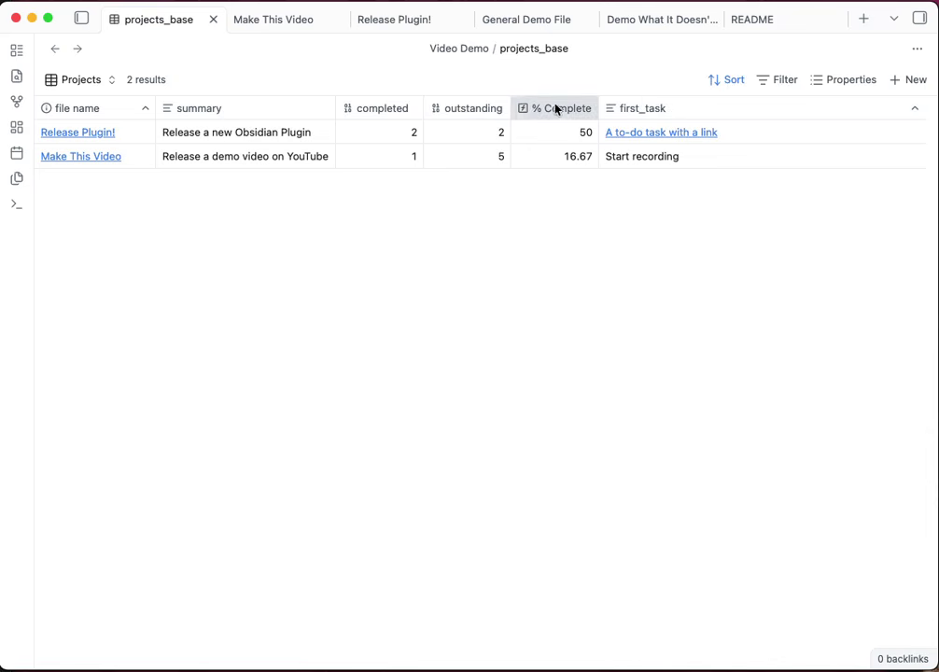
{"action": "left_click", "coordinate": [683, 156]}
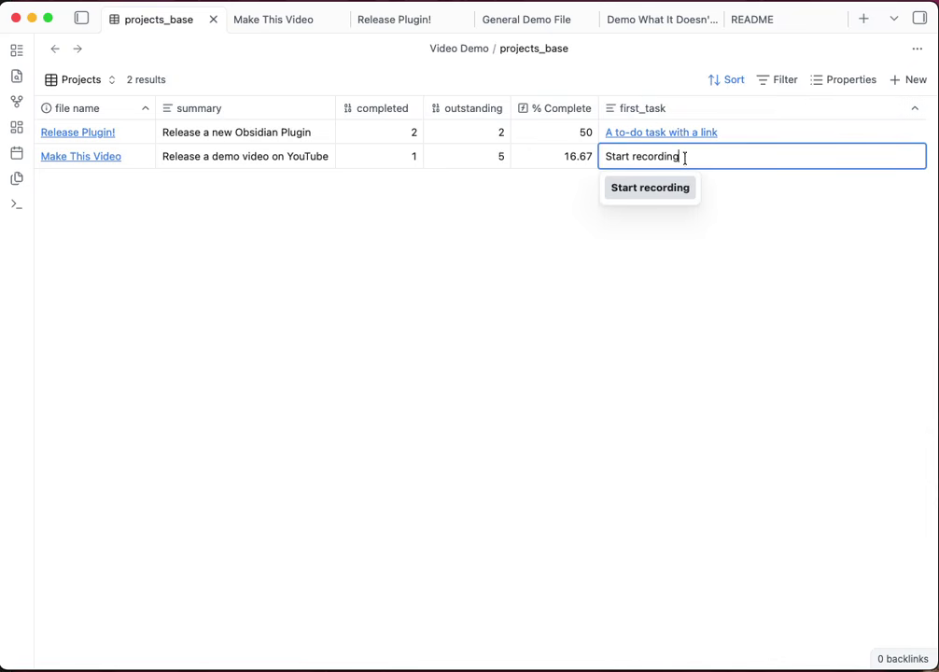
Step: Follow the first_task link of Release Plugin!, mark "A to-do task with a link" as done, and check the note's properties
{"action": "left_click", "coordinate": [674, 133]}
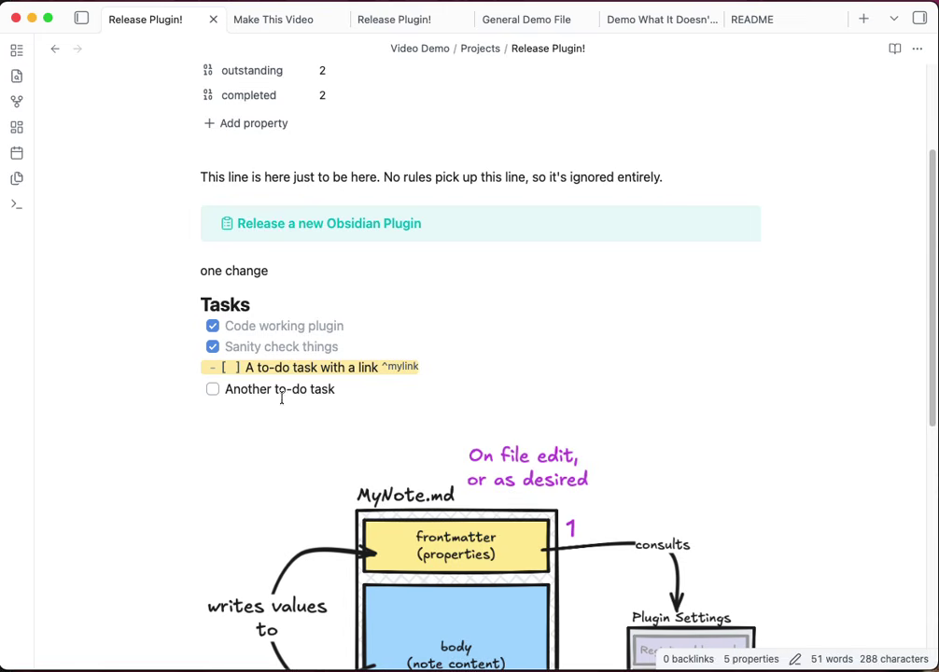
{"action": "left_click", "coordinate": [230, 367]}
{"action": "left_click", "coordinate": [377, 334]}
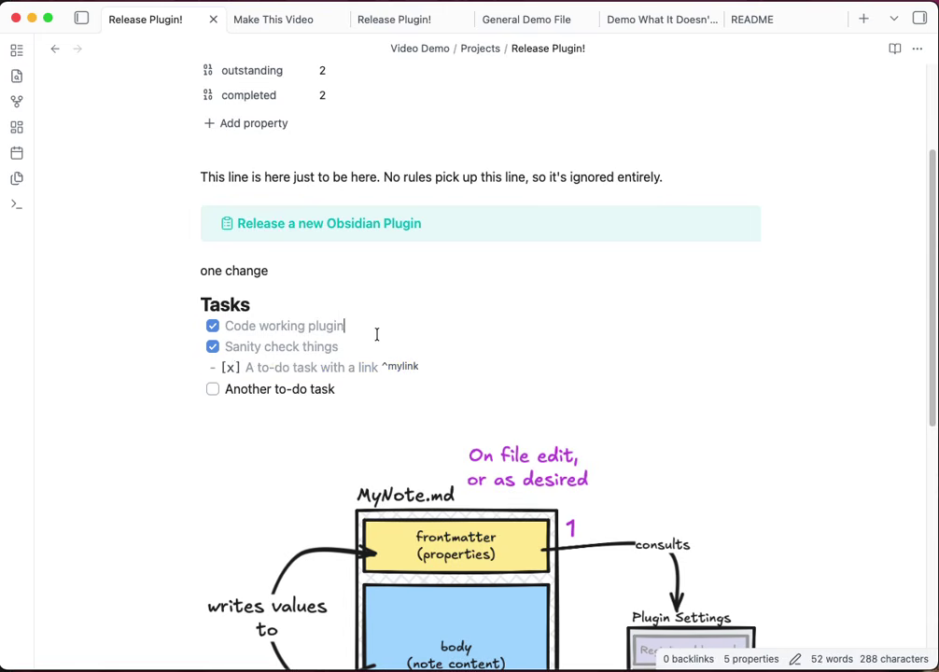
{"action": "left_click", "coordinate": [411, 394]}
{"action": "scroll", "coordinate": [411, 388], "scroll_direction": "up", "scroll_amount": 4}
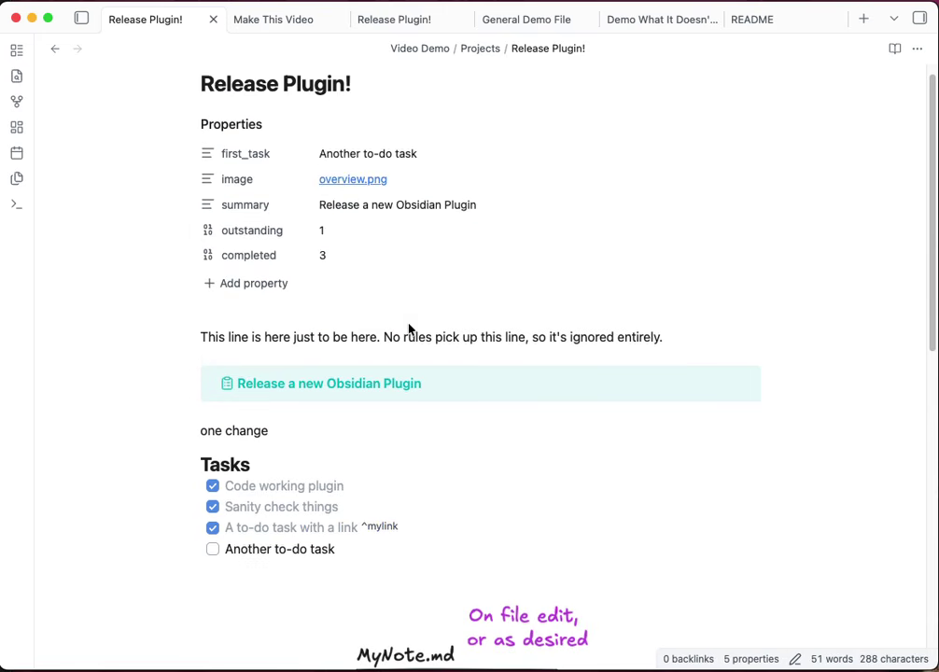